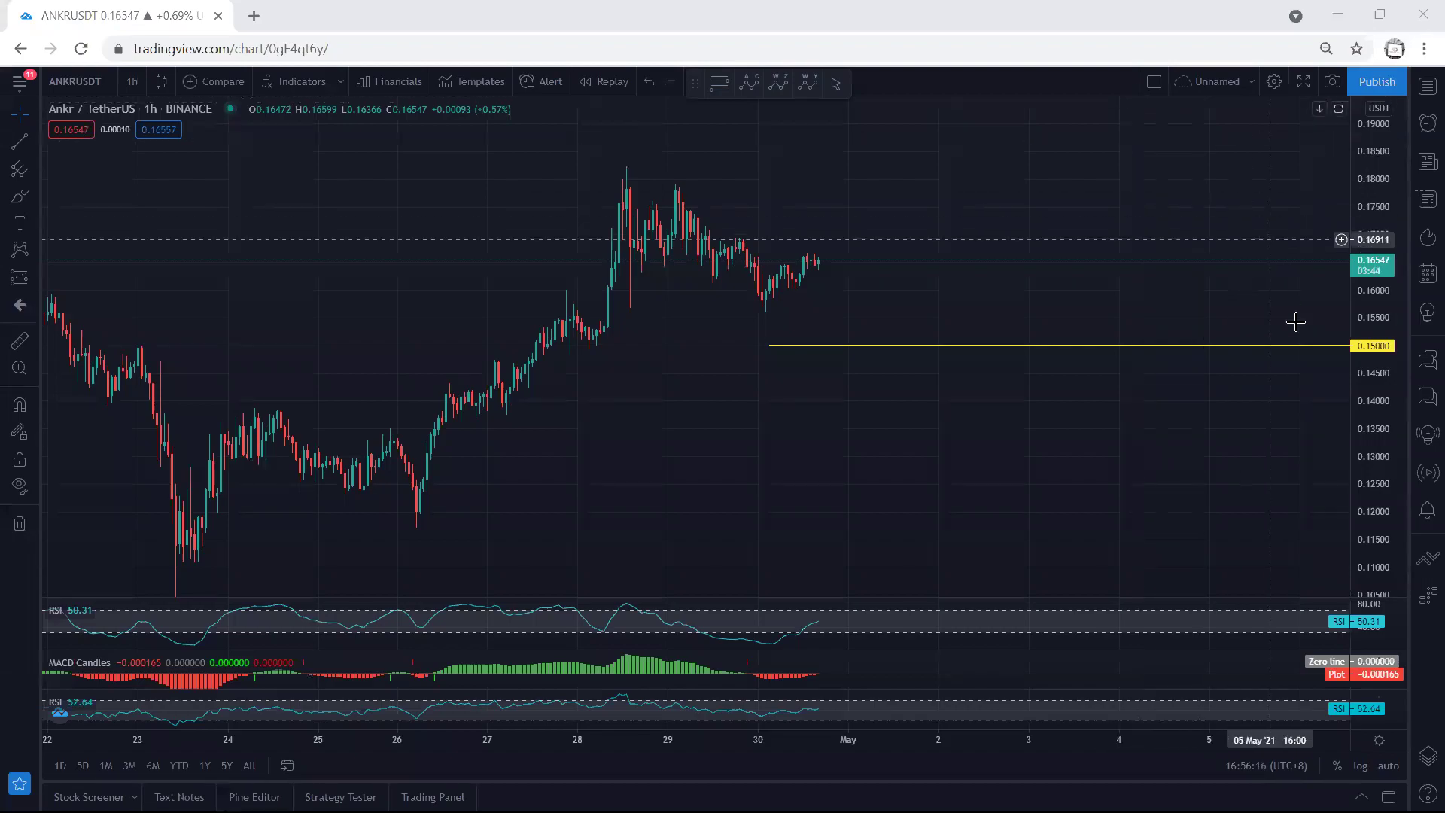
Step: Compress the 1h price scale, then draw a trial yellow Brush stroke and remove it
drag(1373, 422, 1374, 398)
drag(769, 411, 765, 478)
click(542, 105)
click(549, 117)
mouse_move(669, 256)
mouse_down()
mouse_move(743, 334)
mouse_move(819, 331)
mouse_move(822, 289)
mouse_move(769, 347)
mouse_move(796, 331)
mouse_up()
key(Escape)
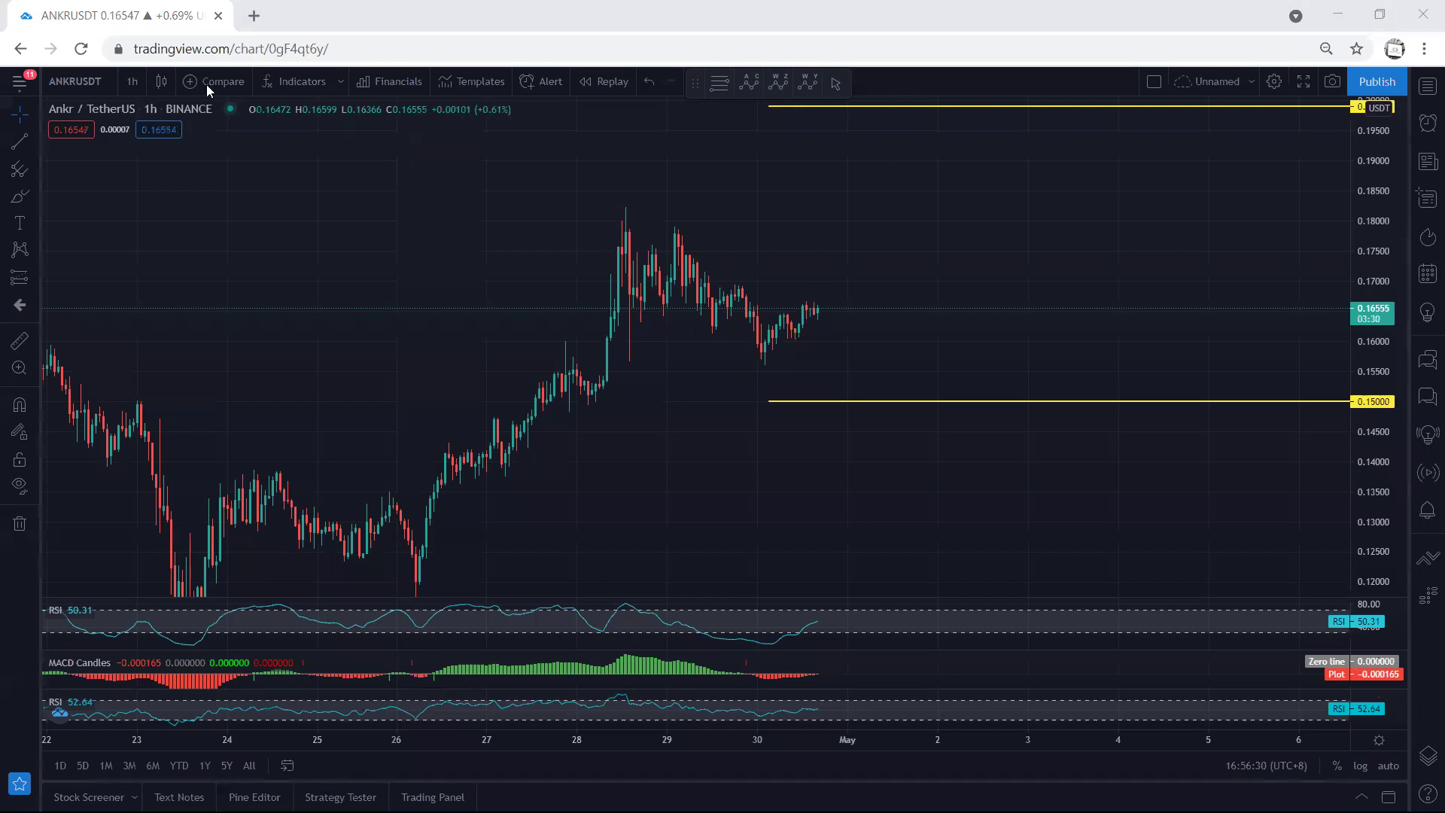
click(134, 81)
Step: Switch to 15-minute candles, sketch a yellow freehand channel along the lows, then clear it
click(173, 233)
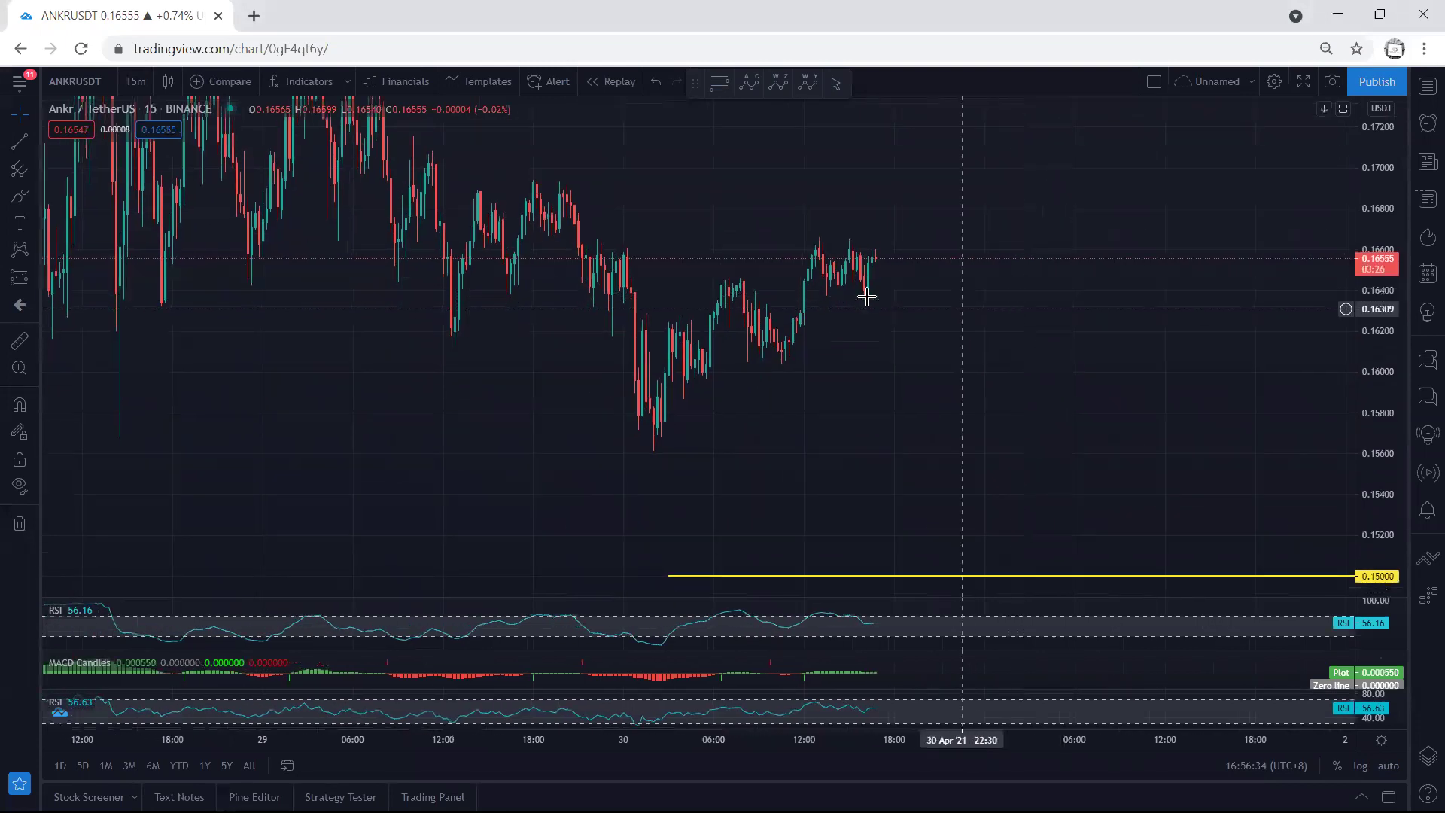
drag(730, 305, 778, 367)
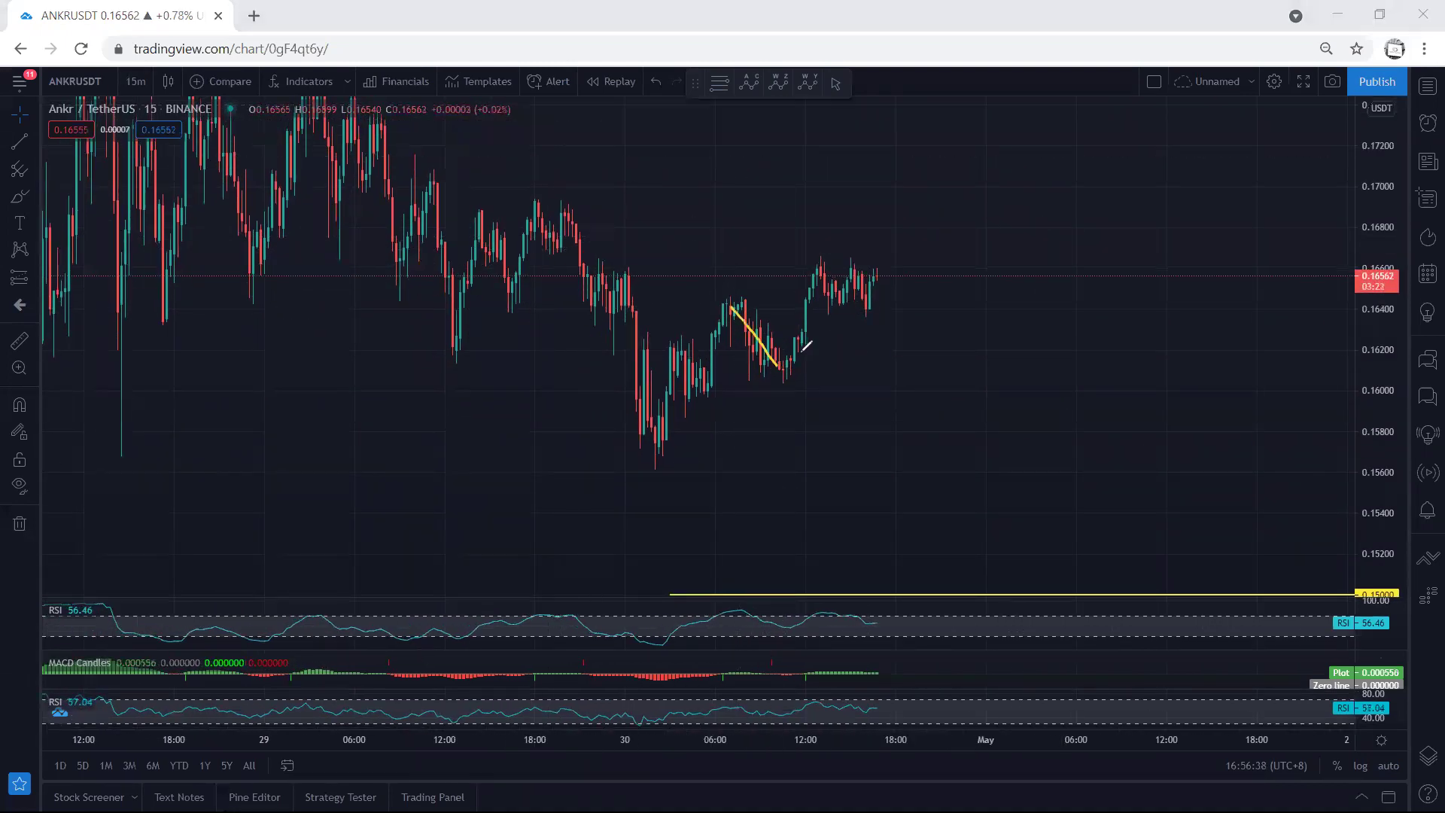
mouse_move(822, 263)
mouse_down()
mouse_move(885, 317)
mouse_move(749, 289)
mouse_up()
mouse_move(871, 322)
mouse_down()
mouse_move(776, 375)
mouse_move(902, 261)
mouse_move(931, 162)
mouse_move(936, 182)
mouse_up()
drag(897, 239, 657, 406)
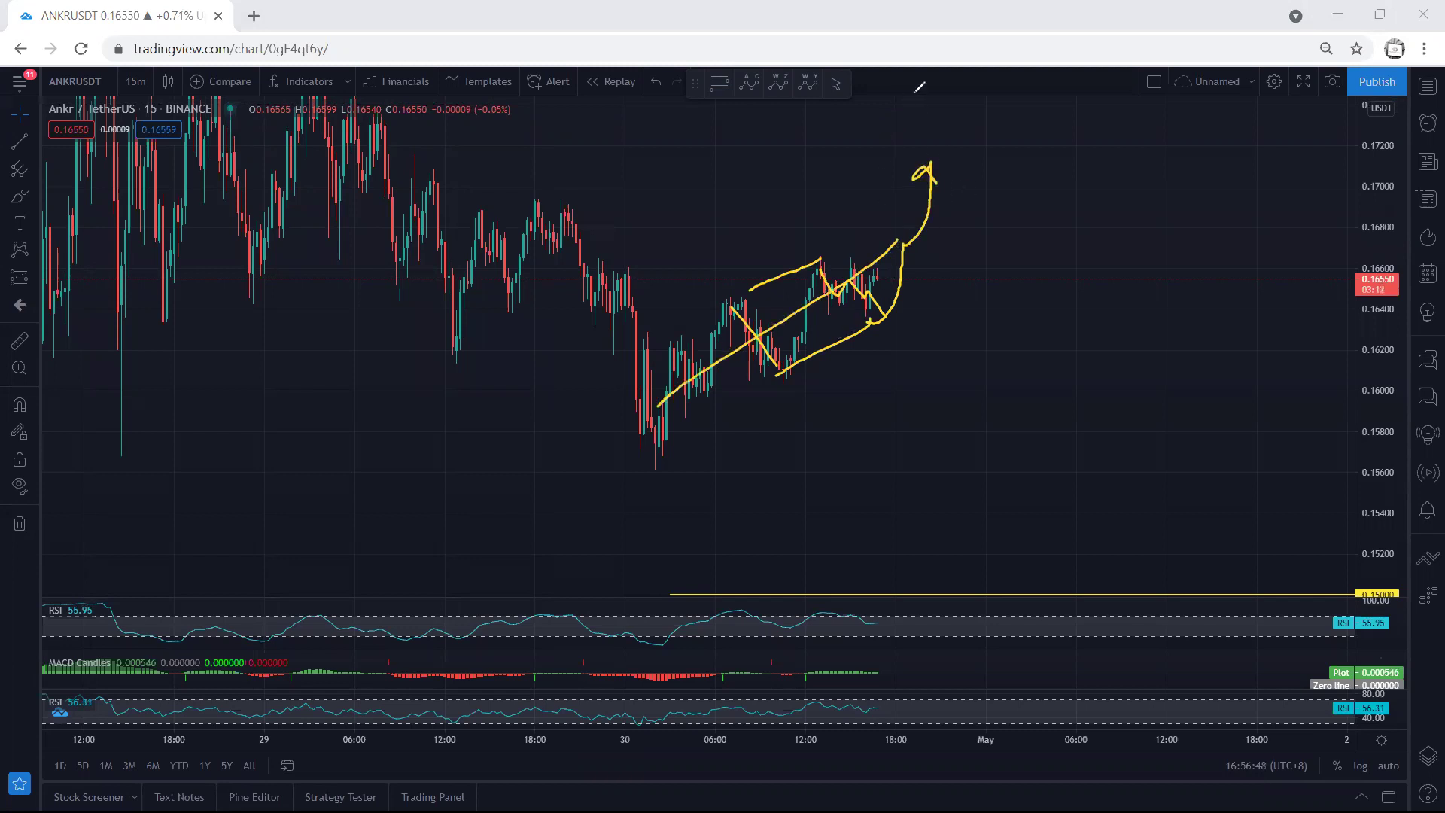
key(Escape)
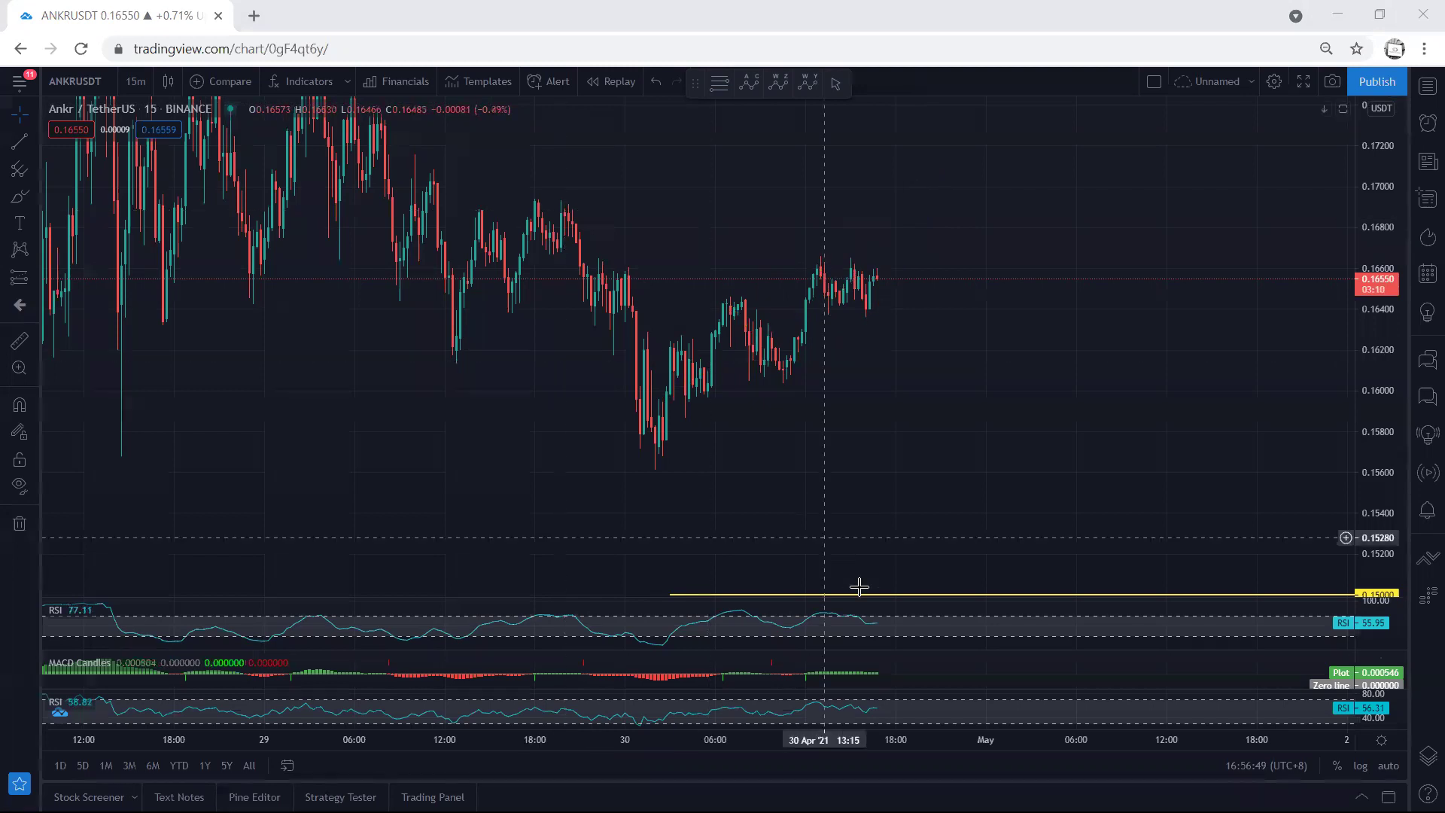
Step: Maximize and restore the RSI pane, then the MACD Candles pane
double_click(904, 623)
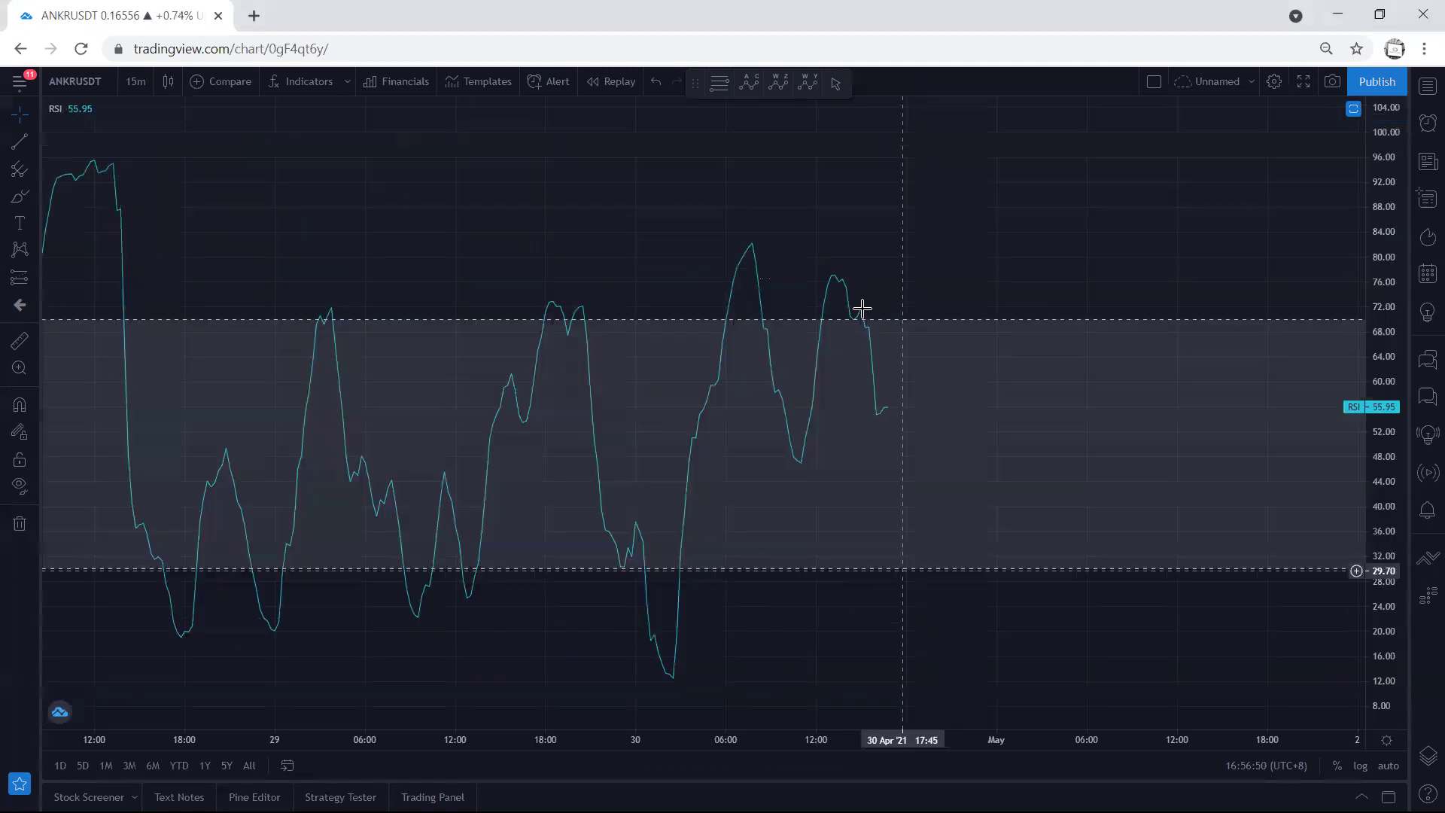
double_click(791, 246)
double_click(893, 658)
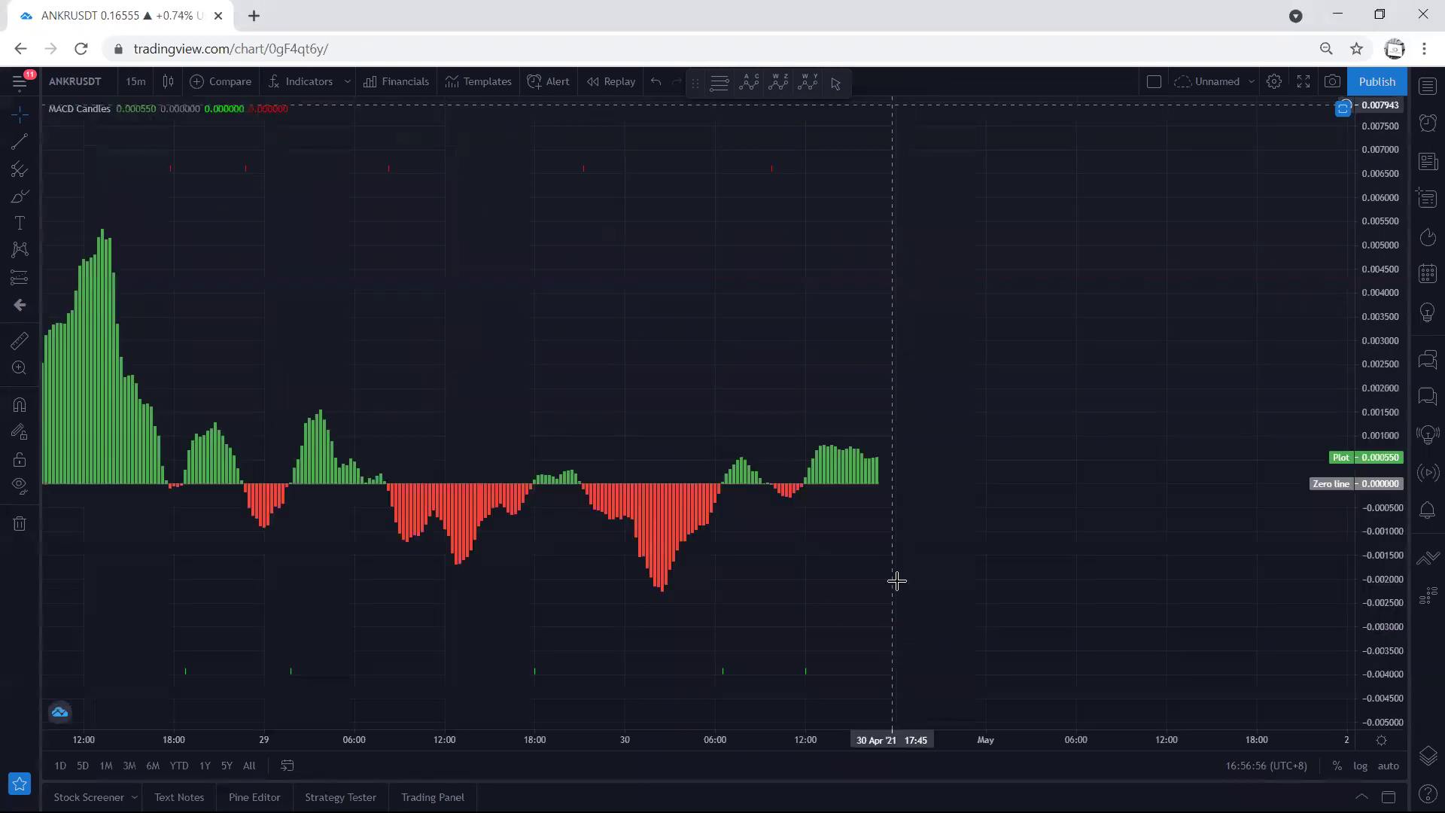
double_click(907, 440)
click(135, 81)
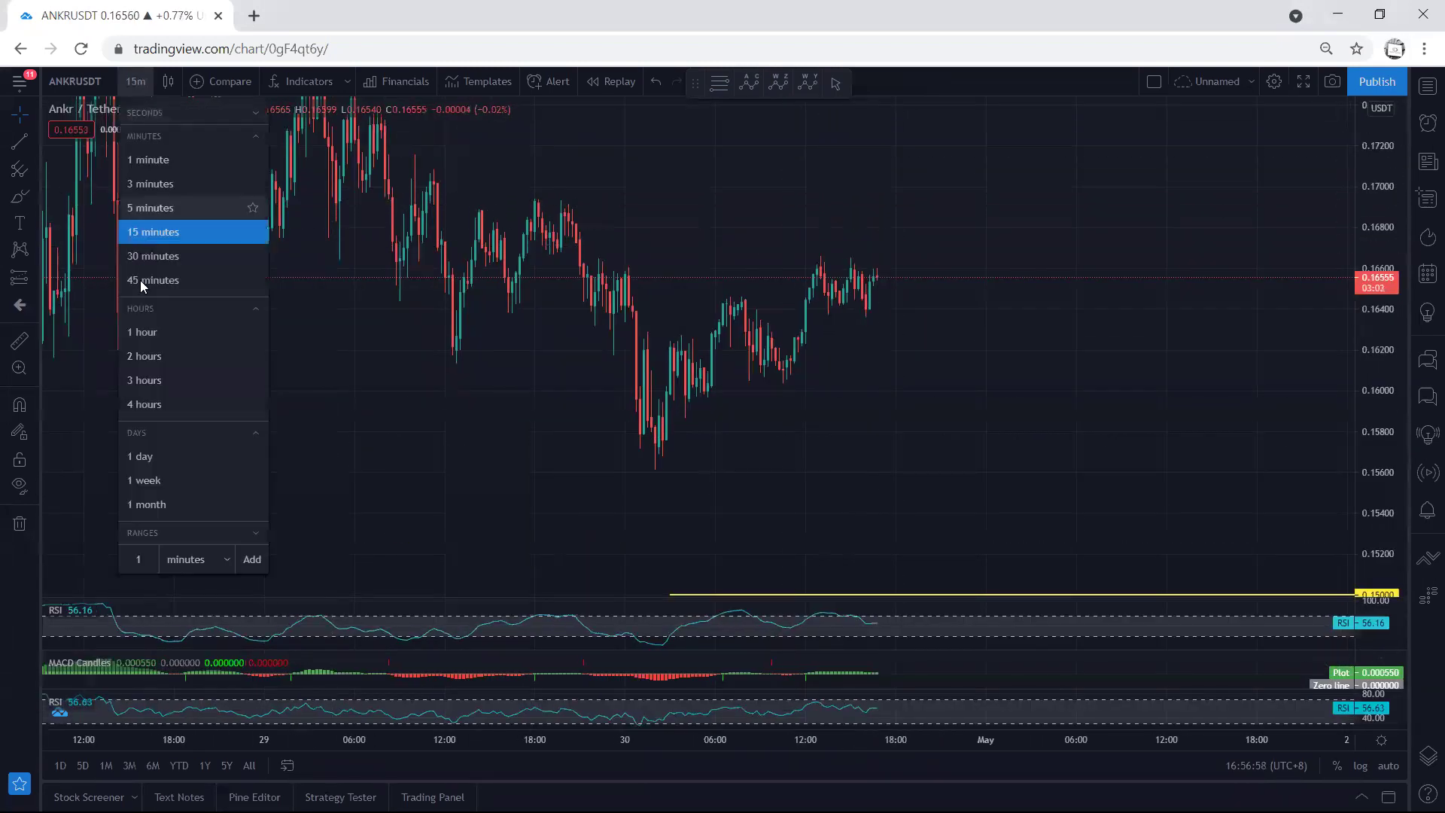
Step: Return to 1-hour candles with the price scale auto-fitted and the upper levels in view
click(143, 328)
double_click(1372, 343)
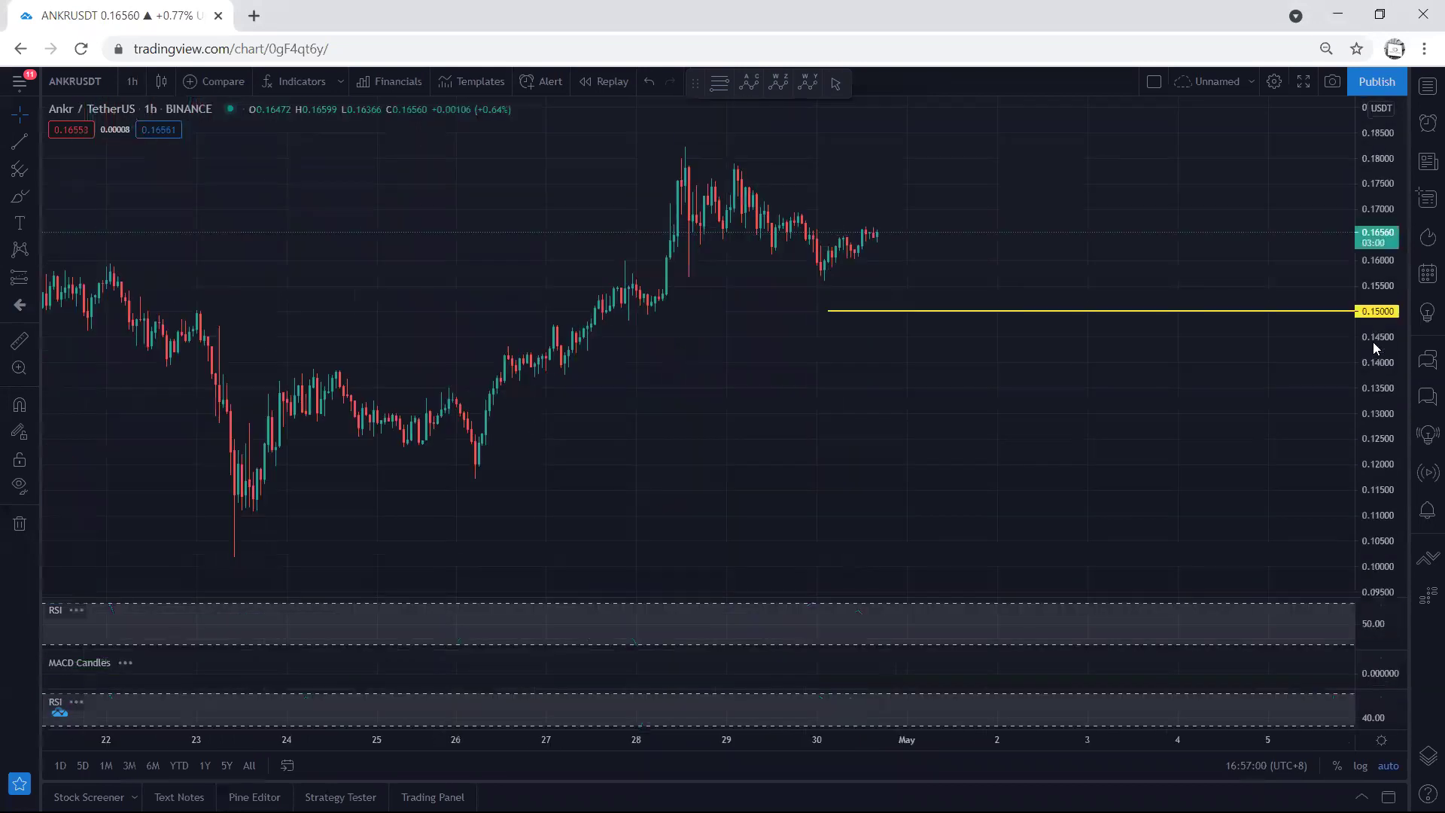
drag(1067, 444, 962, 571)
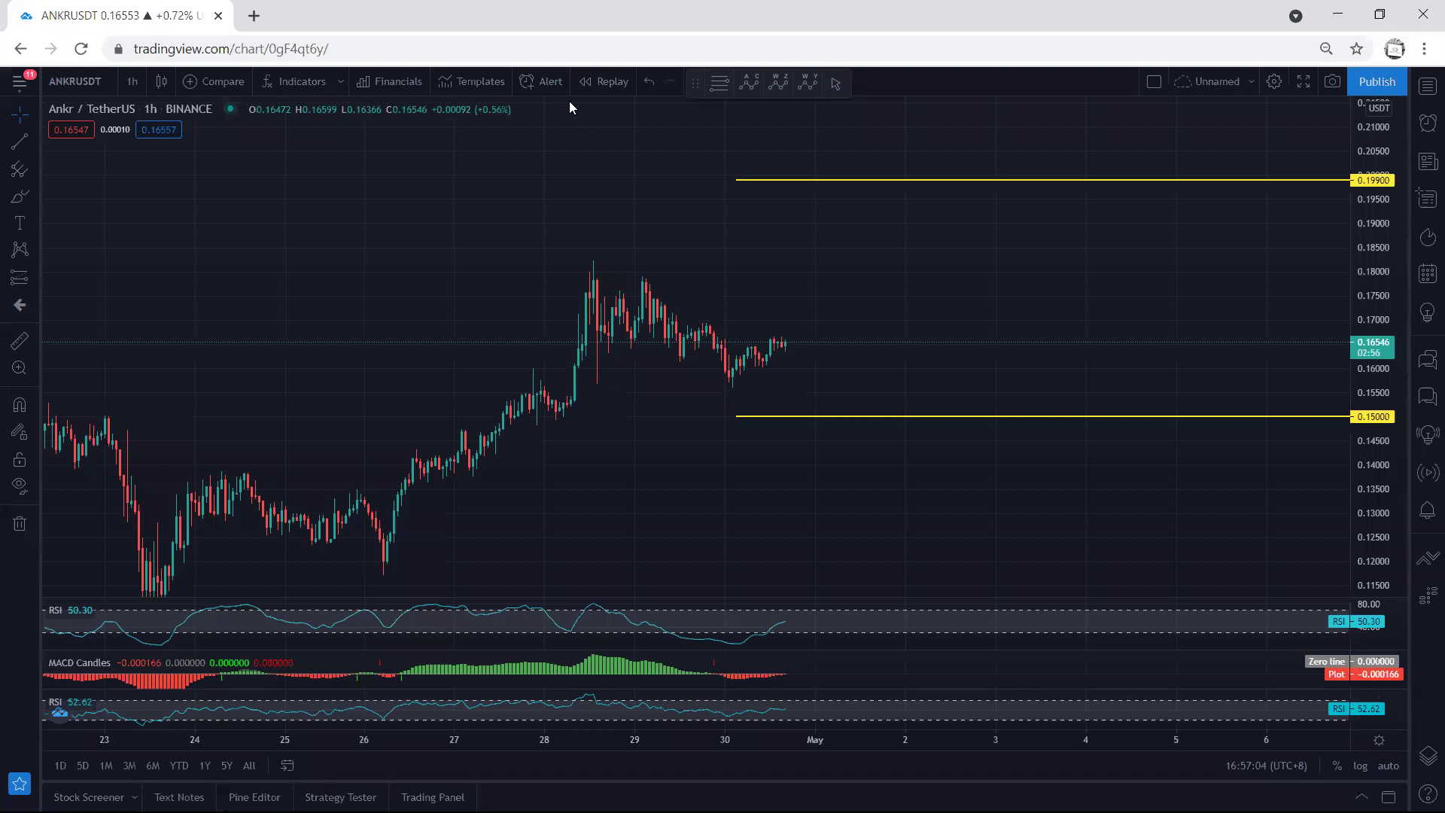
Step: Try and undo several yellow strokes: a rising curve, a downslope, and a down arrow to 0.15
mouse_move(730, 374)
mouse_down()
mouse_move(761, 360)
mouse_move(789, 302)
mouse_up()
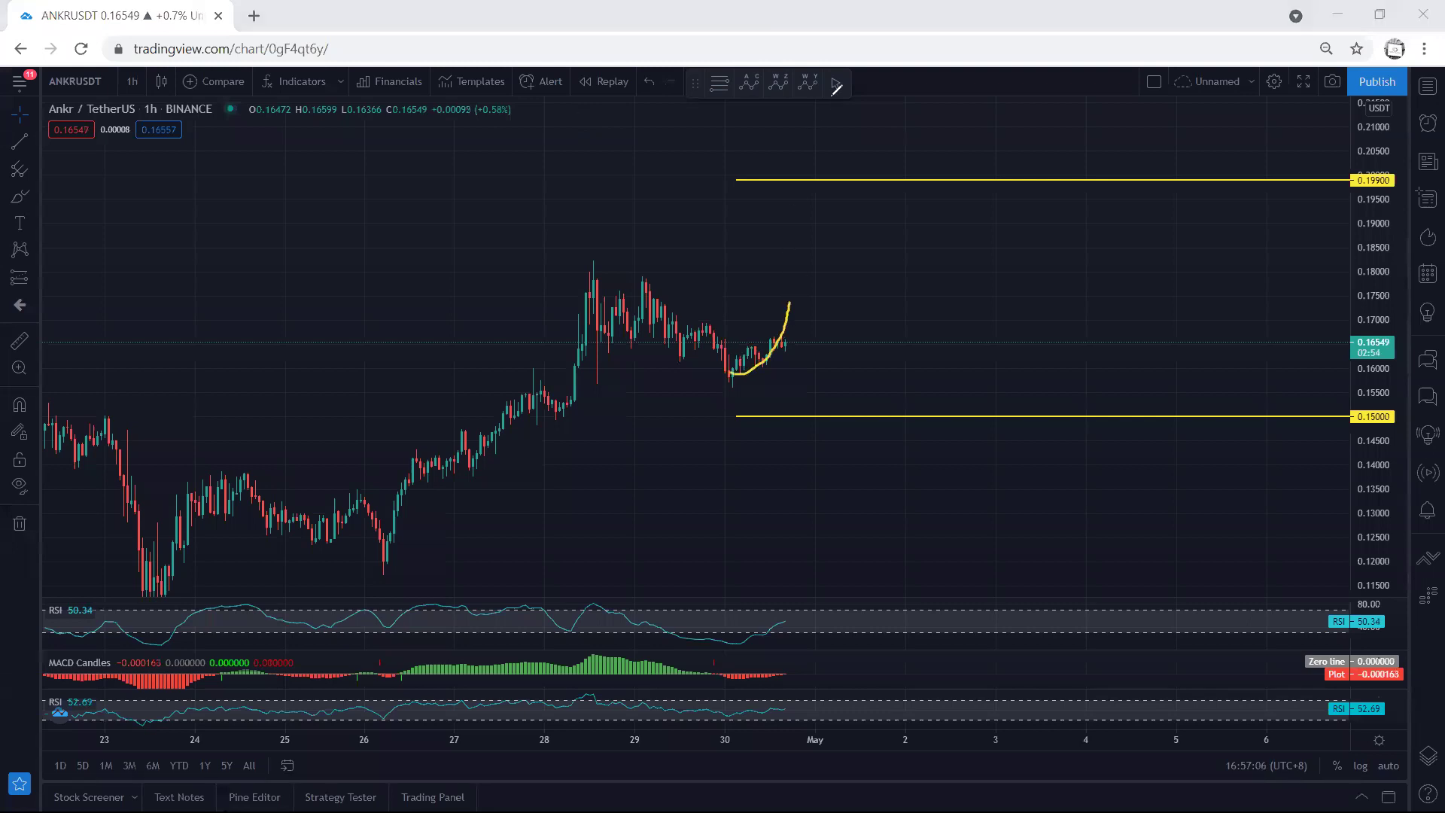
key(ctrl+z)
mouse_move(639, 280)
mouse_down()
mouse_move(742, 380)
mouse_move(853, 275)
mouse_up()
key(Delete)
drag(740, 387, 722, 387)
mouse_move(783, 343)
mouse_down()
mouse_move(814, 410)
mouse_move(804, 399)
mouse_up()
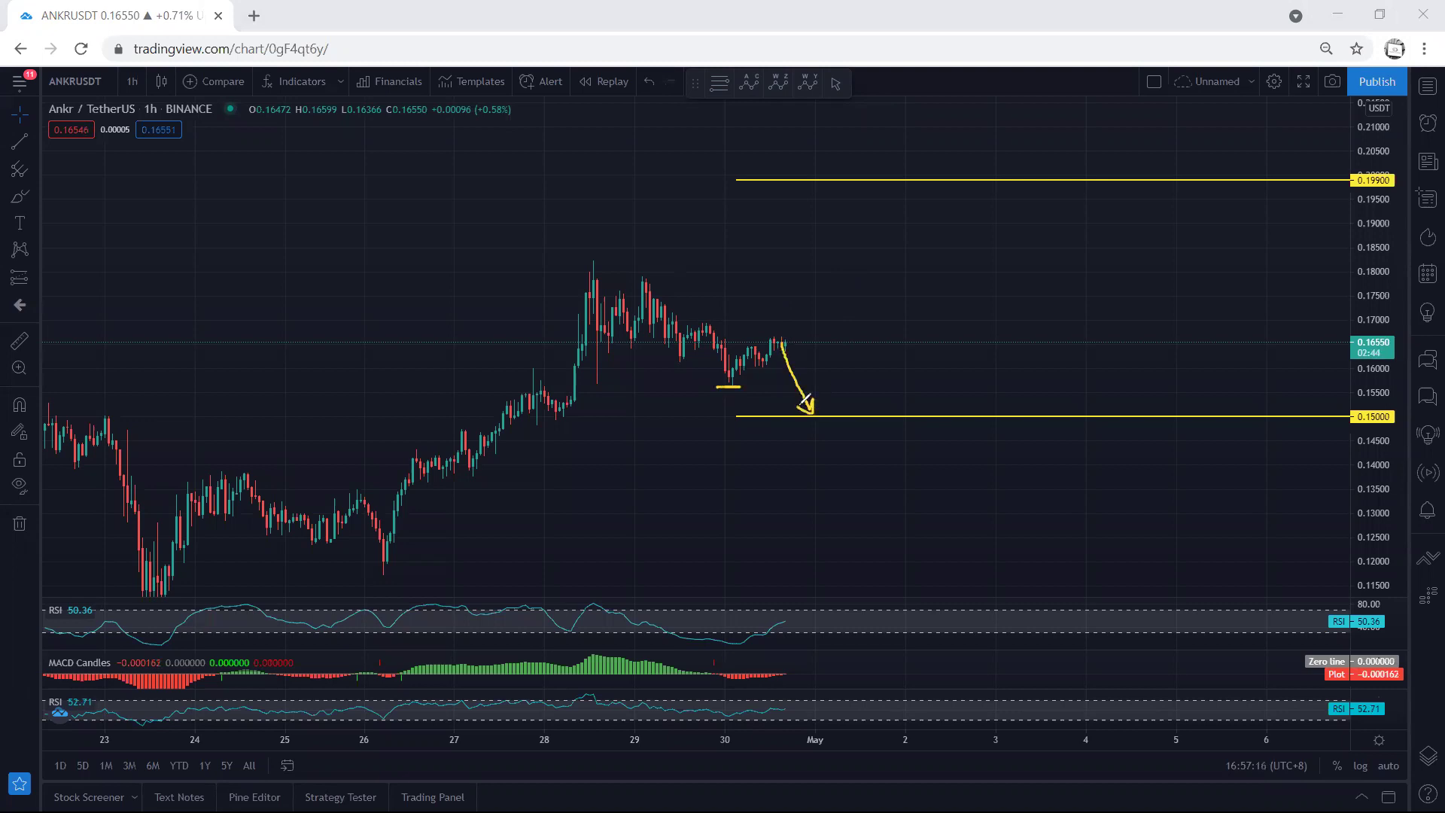
key(ctrl+z)
key(ctrl+z)
Step: Leave one yellow freehand arrow curving up from the latest candles between 0.15 and 0.199
mouse_move(744, 359)
mouse_down()
mouse_move(782, 340)
mouse_move(800, 397)
mouse_up()
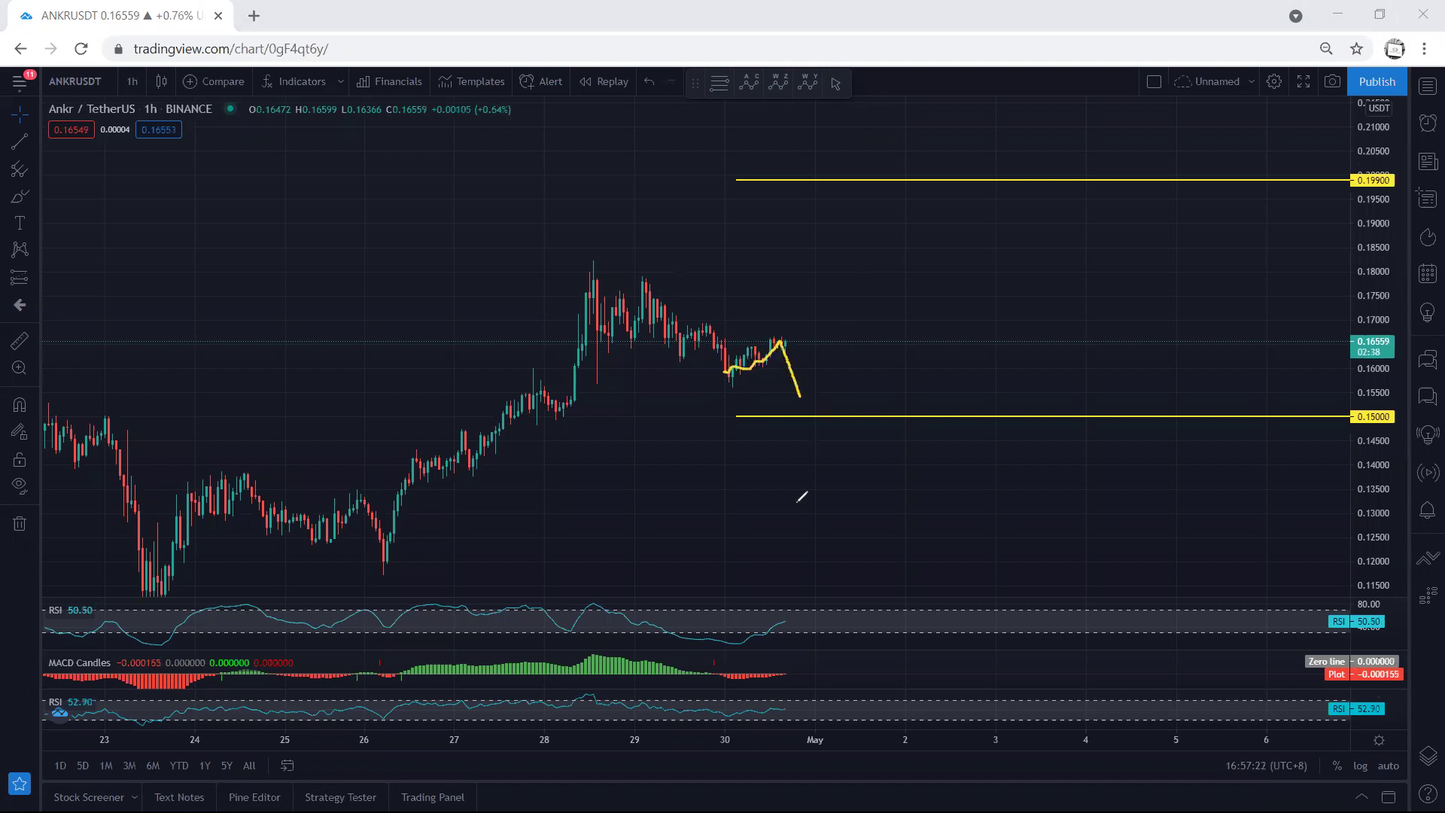
drag(785, 603, 786, 680)
drag(803, 397, 850, 287)
key(Delete)
drag(778, 345, 819, 289)
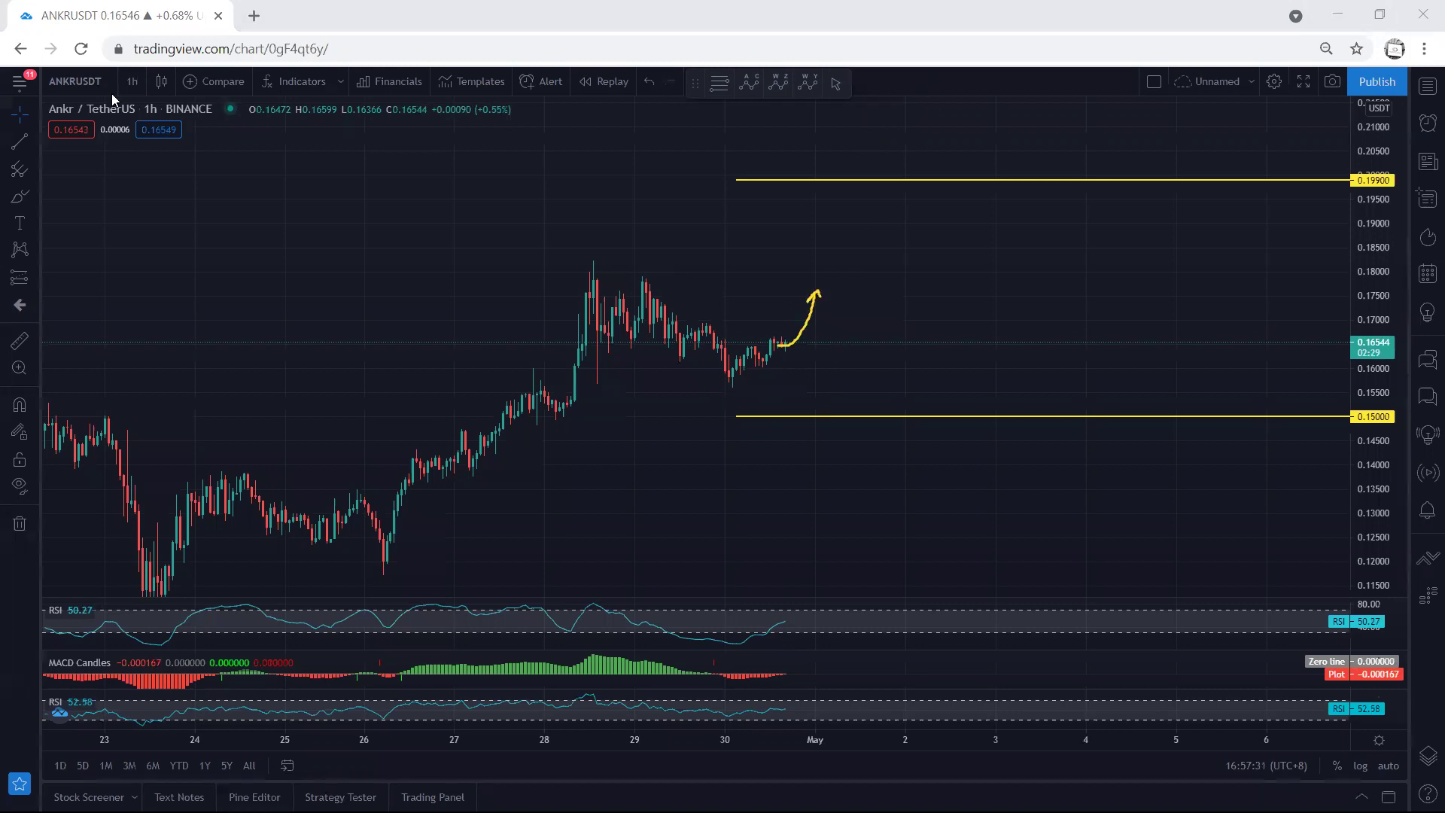
click(132, 81)
Step: Switch to daily candles, trace yellow strokes over the highs and lows, then clear them all
click(158, 446)
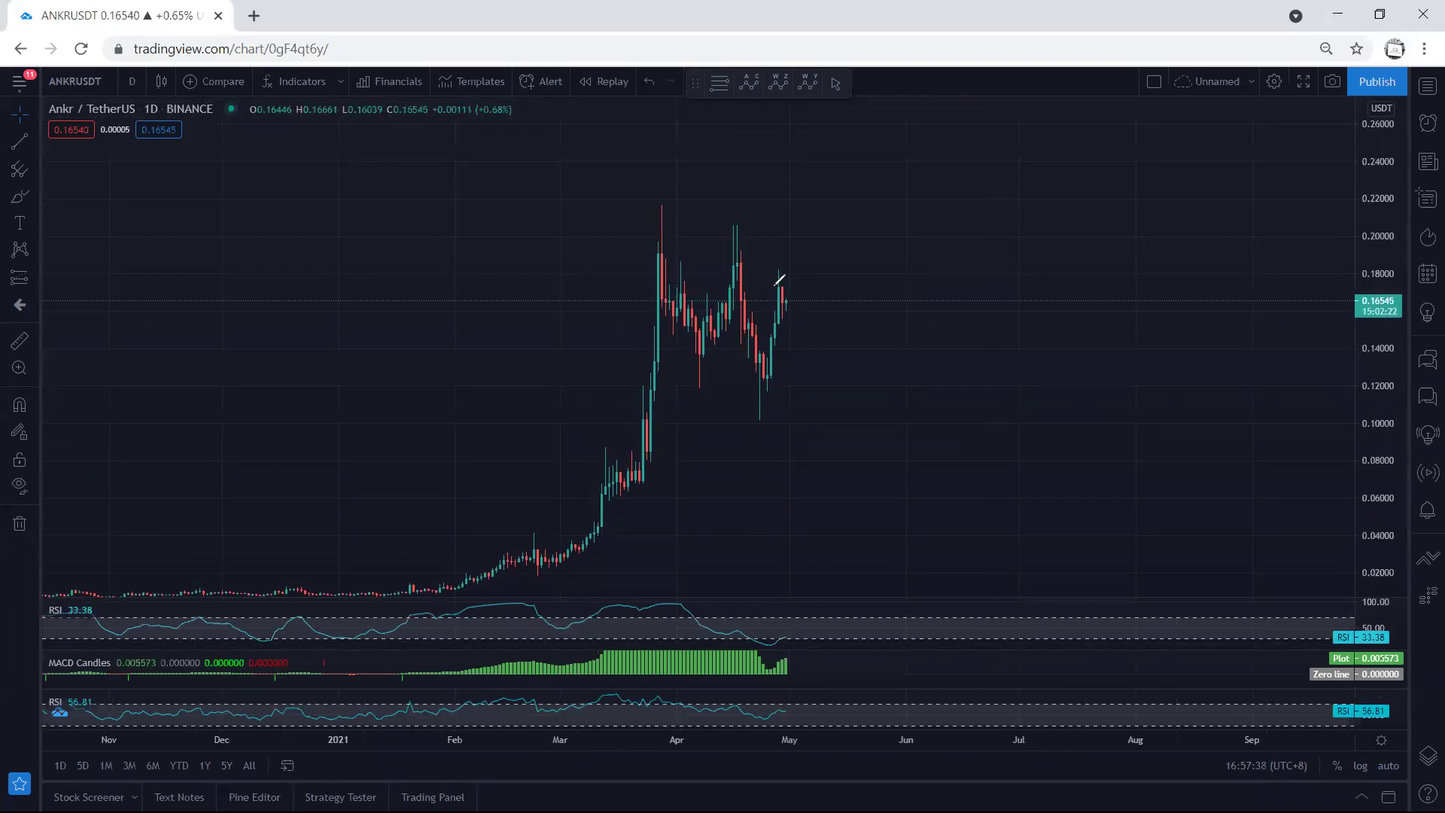
mouse_move(801, 275)
mouse_down()
mouse_move(813, 295)
mouse_move(786, 273)
mouse_move(806, 280)
mouse_move(798, 288)
mouse_up()
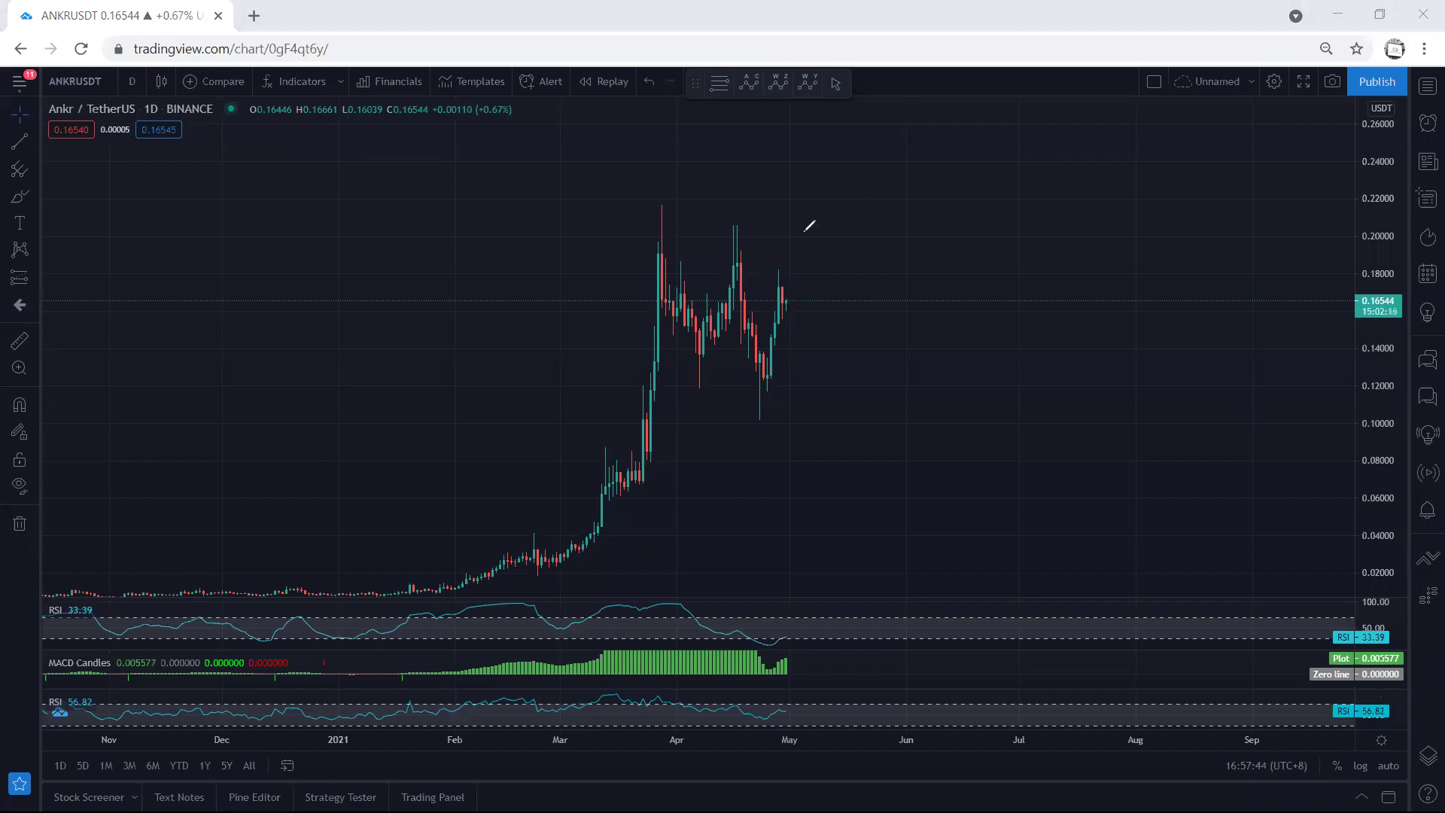
drag(738, 226, 777, 270)
drag(698, 358, 736, 395)
mouse_move(785, 273)
mouse_down()
mouse_move(823, 338)
mouse_move(855, 234)
mouse_up()
key(ctrl+shift+7)
click(132, 81)
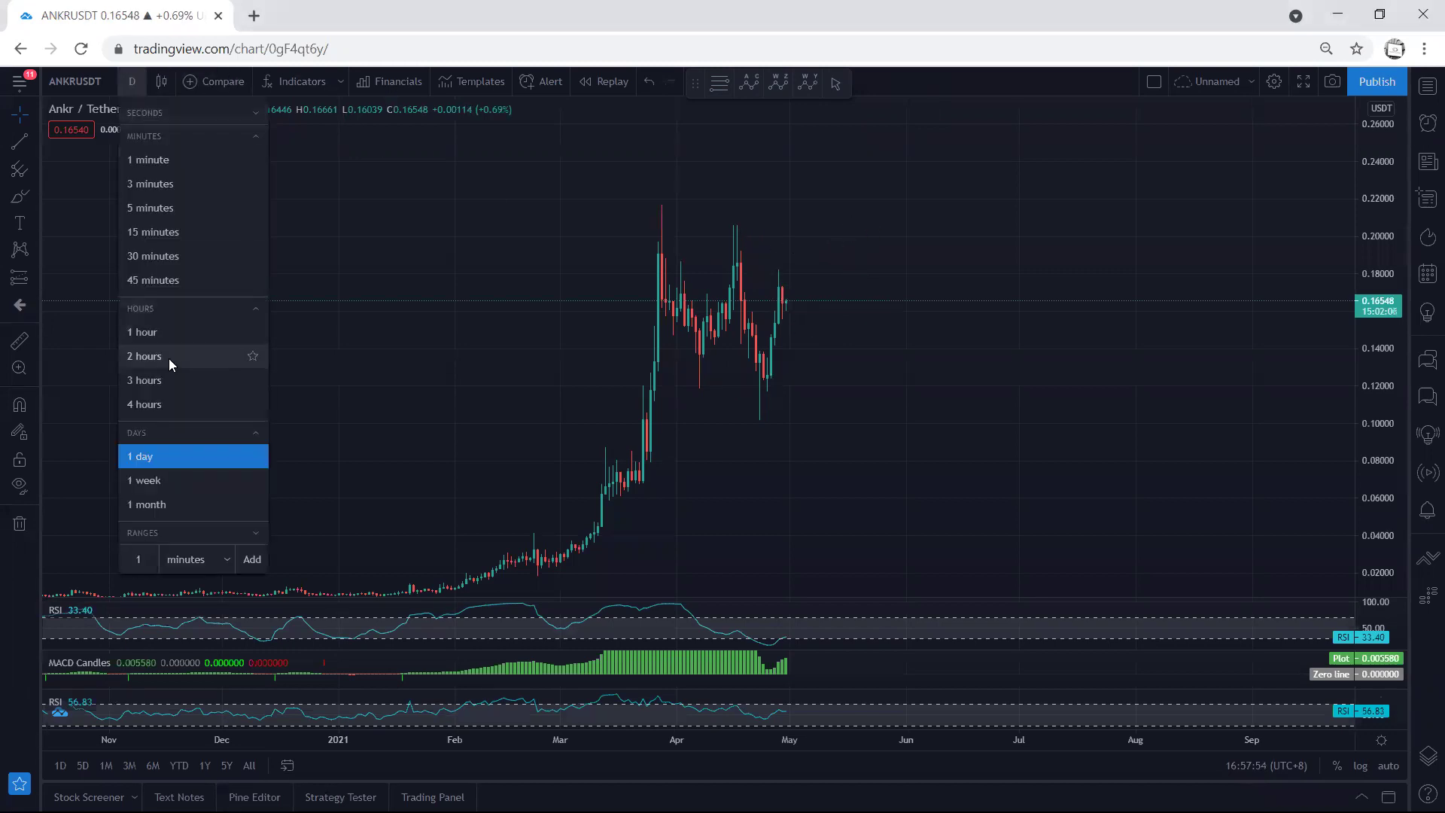
Step: Switch to 4-hour candles and compress the price scale to show a wider range
click(174, 403)
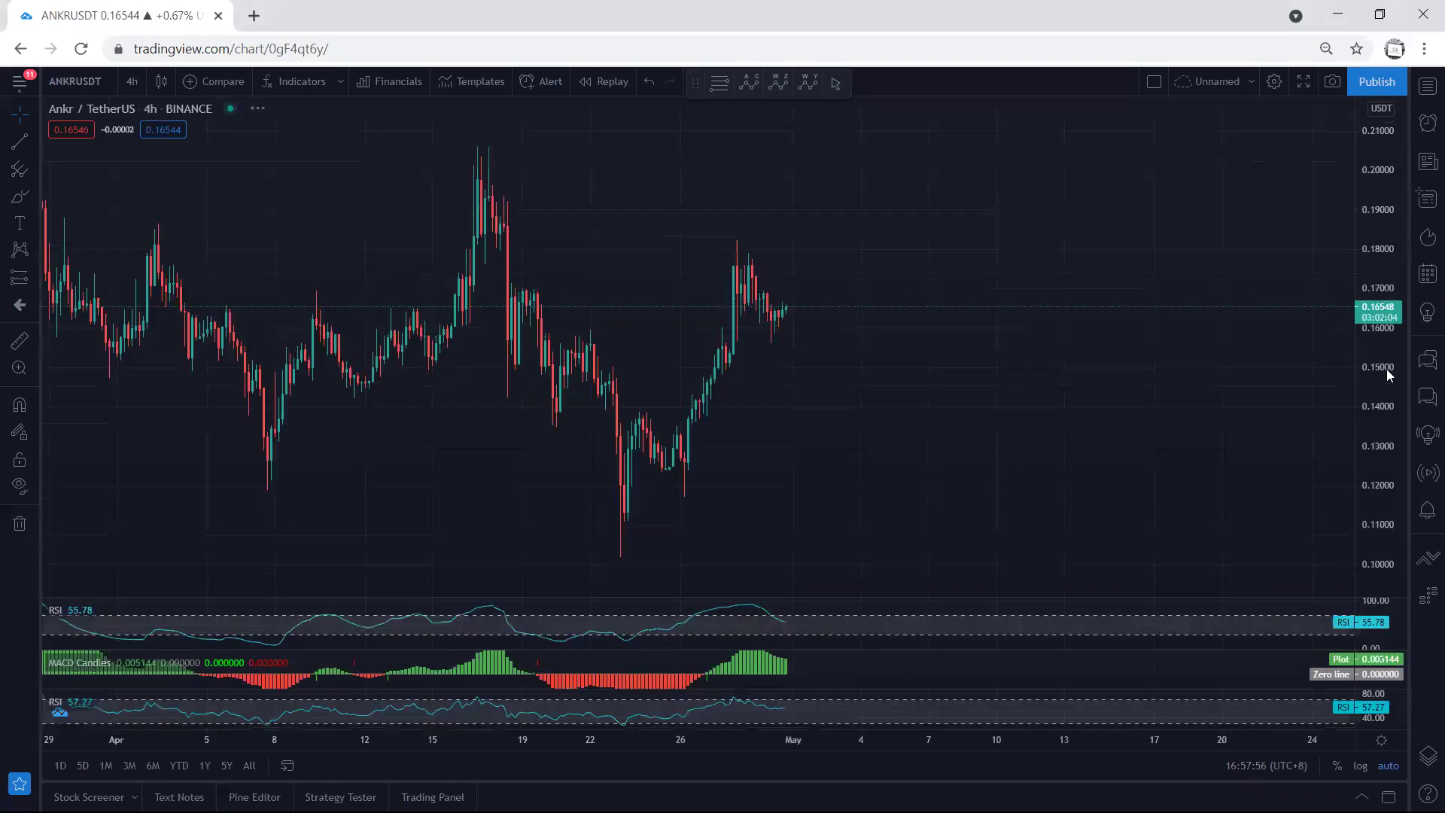
drag(1386, 381, 1283, 414)
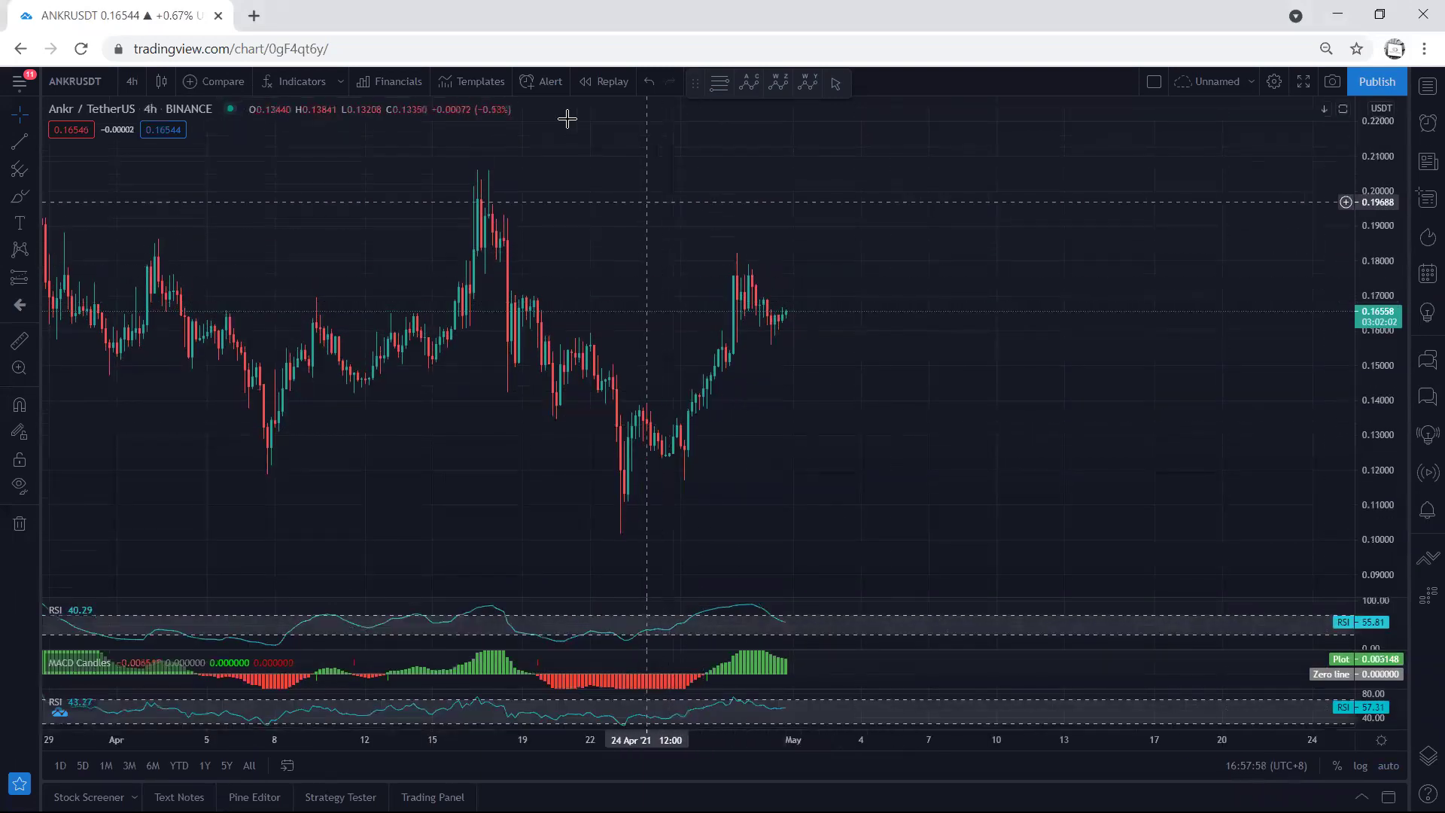
key(ctrl+shift+3)
Step: Sketch yellow projected paths and a wedge outline over the latest 4-hour candles
drag(745, 281, 772, 331)
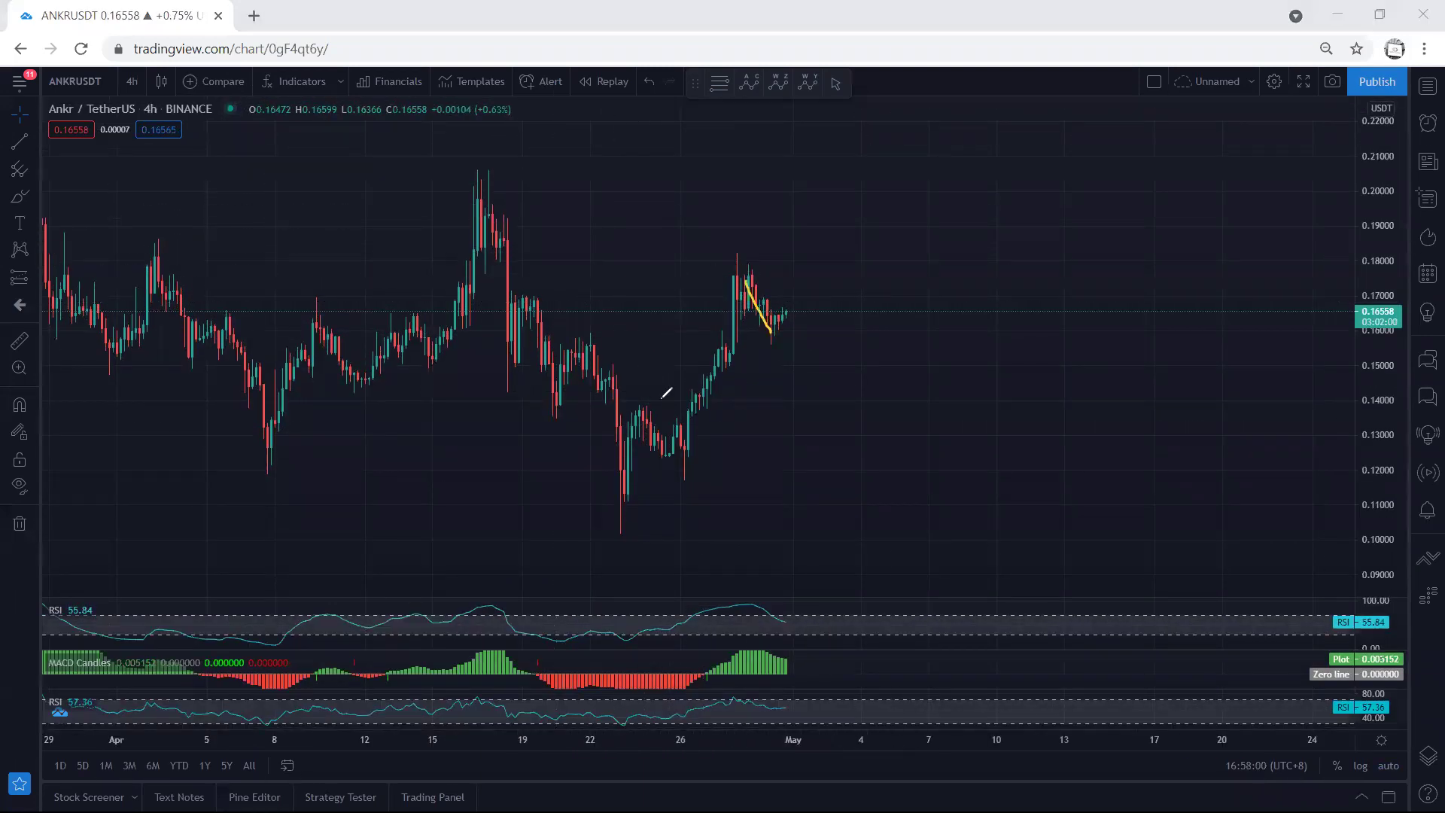
drag(641, 418, 664, 449)
mouse_move(802, 309)
mouse_down()
mouse_move(786, 299)
mouse_move(774, 325)
mouse_move(818, 228)
mouse_up()
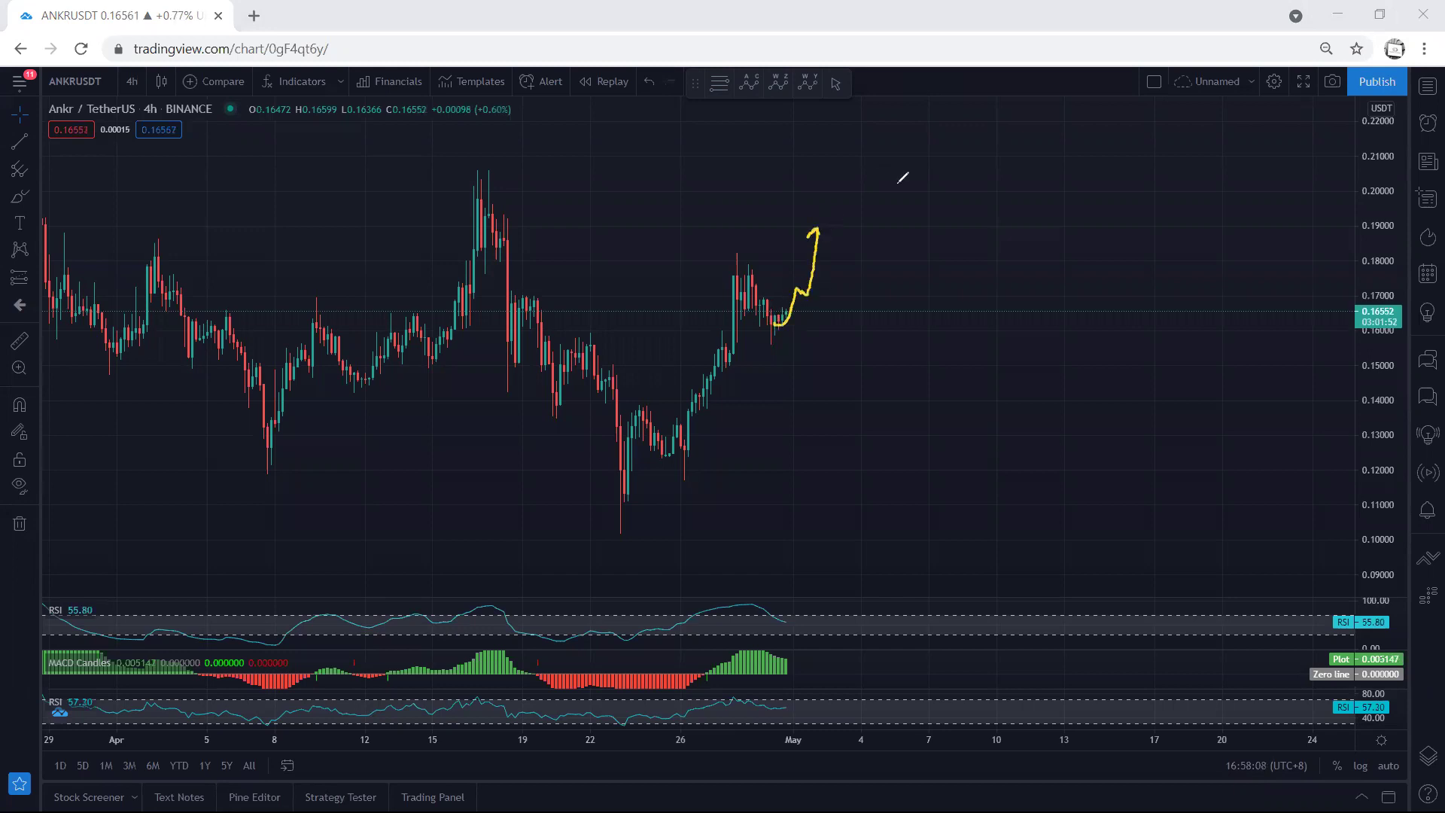
mouse_move(769, 322)
mouse_down()
mouse_move(800, 302)
mouse_move(820, 349)
mouse_up()
drag(742, 255, 786, 294)
mouse_move(741, 316)
mouse_down()
mouse_move(799, 355)
mouse_move(846, 248)
mouse_move(857, 266)
mouse_up()
click(140, 90)
Step: Switch to 1-hour candles and rescale the price range to about 0.10–0.18 around 0.15
click(142, 327)
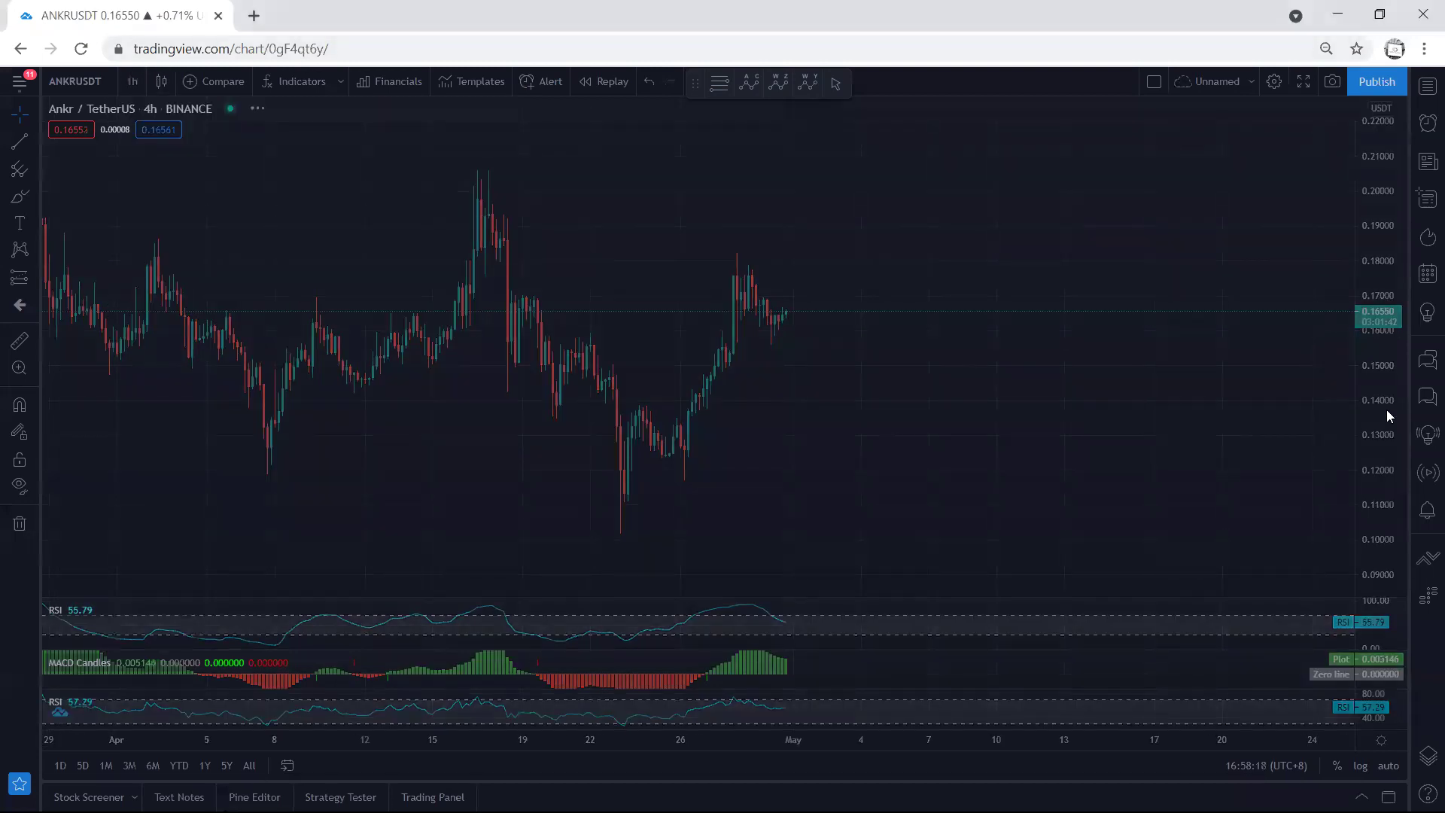
drag(1383, 408, 1382, 354)
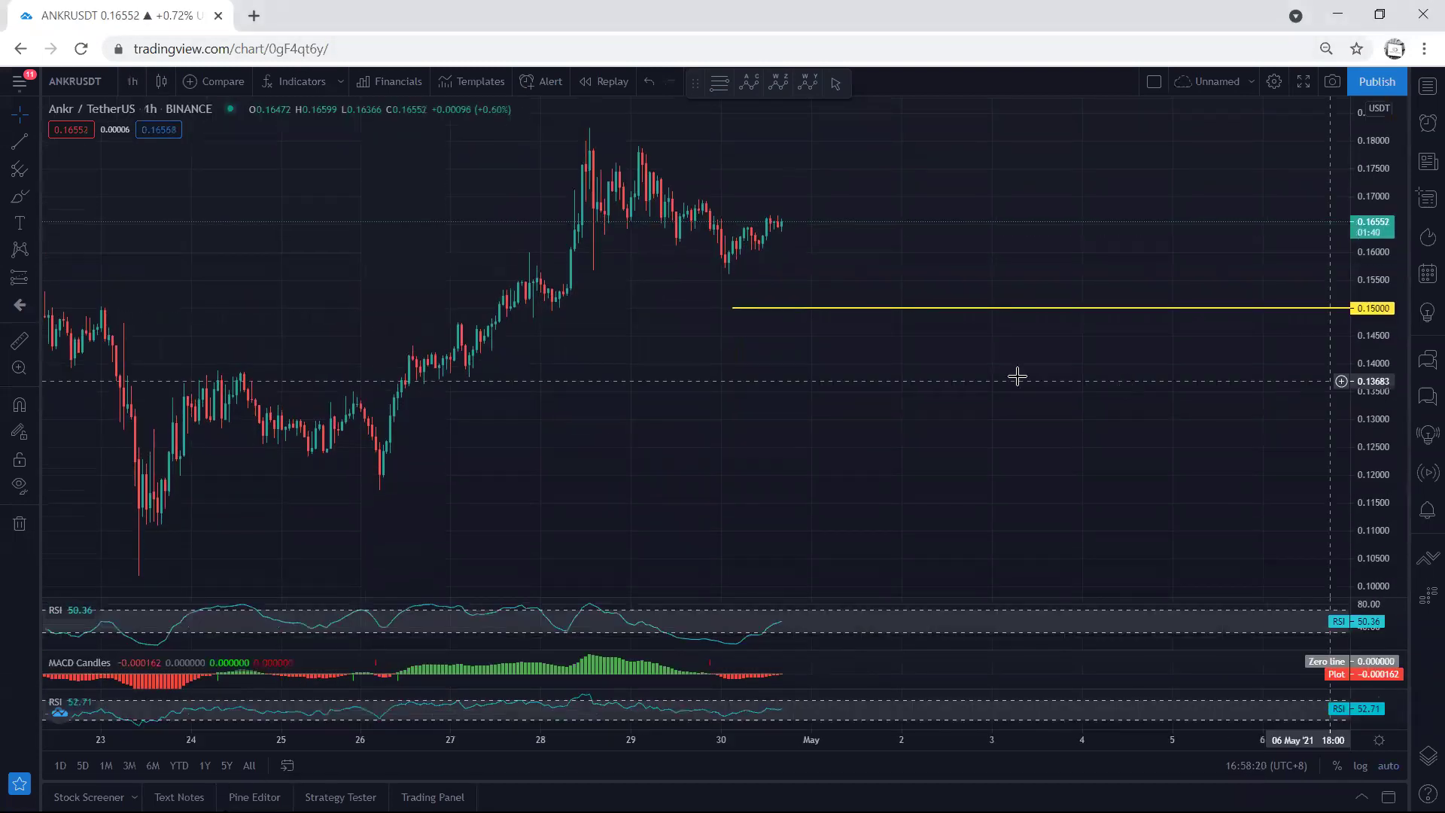
drag(979, 411, 977, 465)
drag(1359, 477, 1355, 442)
Step: Sketch yellow freehand paths projecting a rise to about 0.1750, then clear them
key(ctrl+shift+3)
mouse_move(772, 298)
mouse_down()
mouse_move(791, 302)
mouse_move(780, 298)
mouse_move(805, 278)
mouse_up()
mouse_move(725, 340)
mouse_down()
mouse_move(778, 300)
mouse_move(811, 371)
mouse_move(872, 252)
mouse_move(885, 259)
mouse_up()
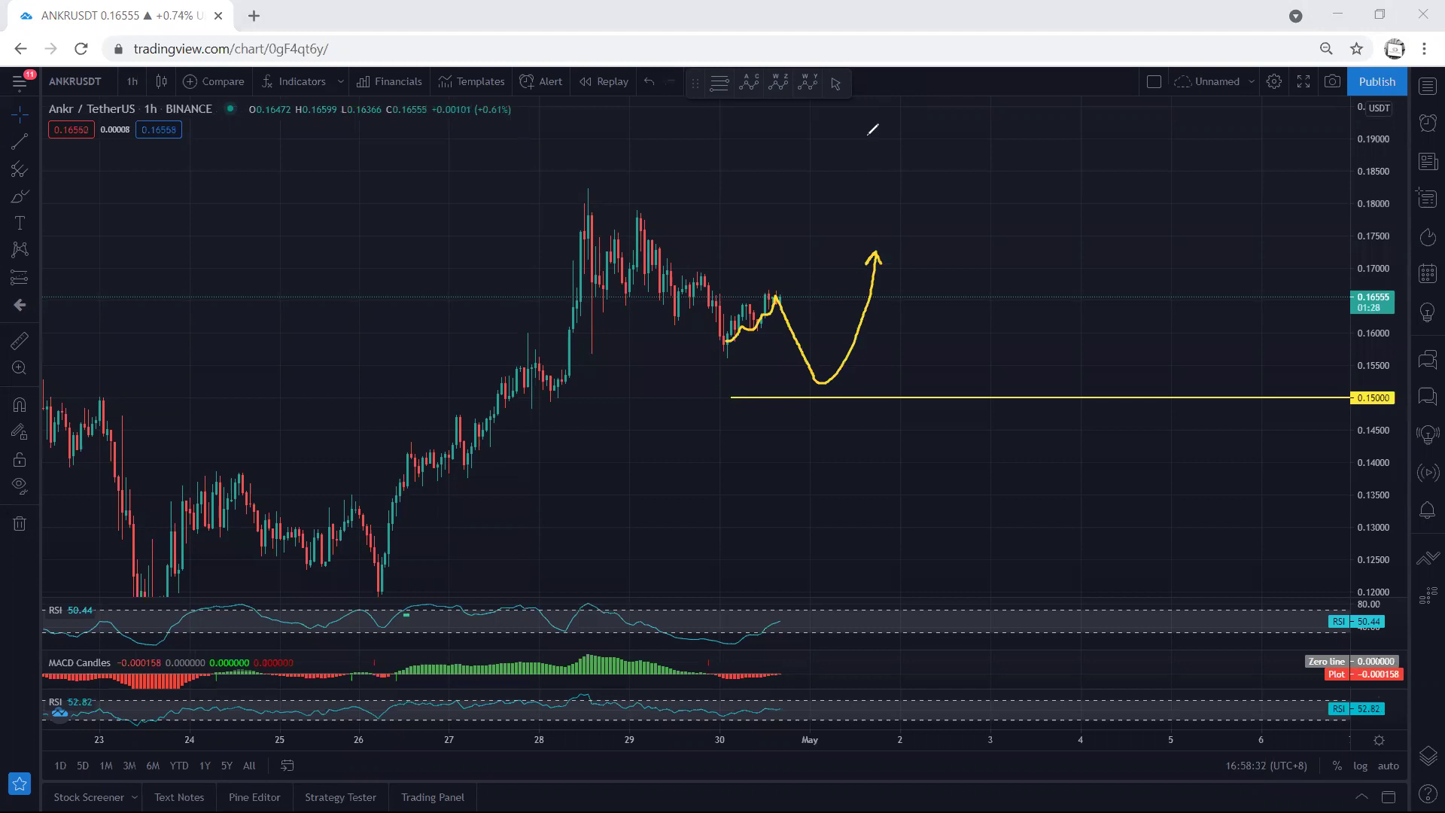
drag(766, 302, 805, 238)
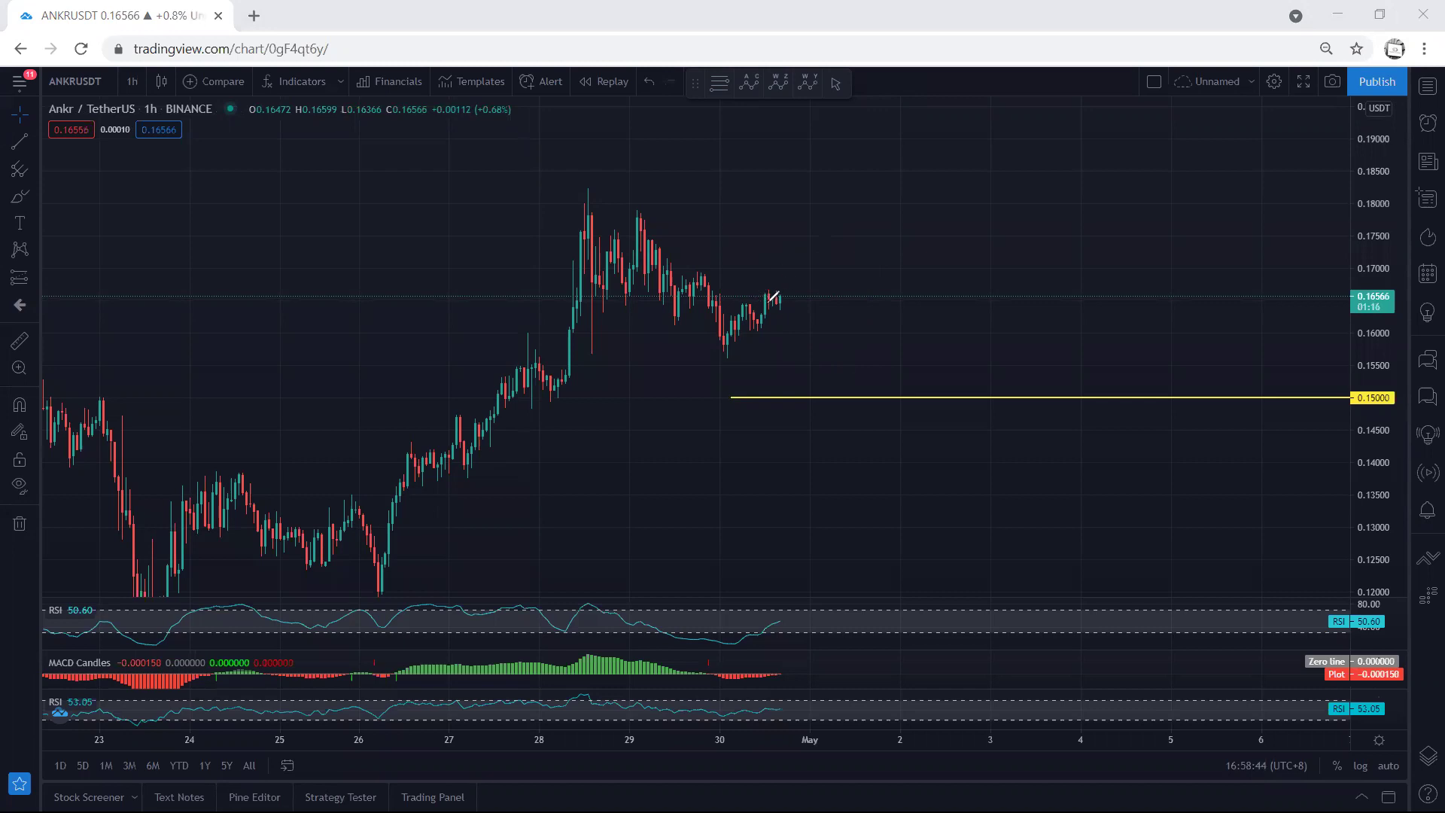
mouse_move(771, 302)
mouse_down()
mouse_move(794, 236)
mouse_move(804, 244)
mouse_up()
key(Escape)
Step: Mark a short yellow level near 0.1710 with an upward continuation, clear it, and bring 0.19900 into view
drag(684, 267, 720, 266)
drag(782, 298, 789, 271)
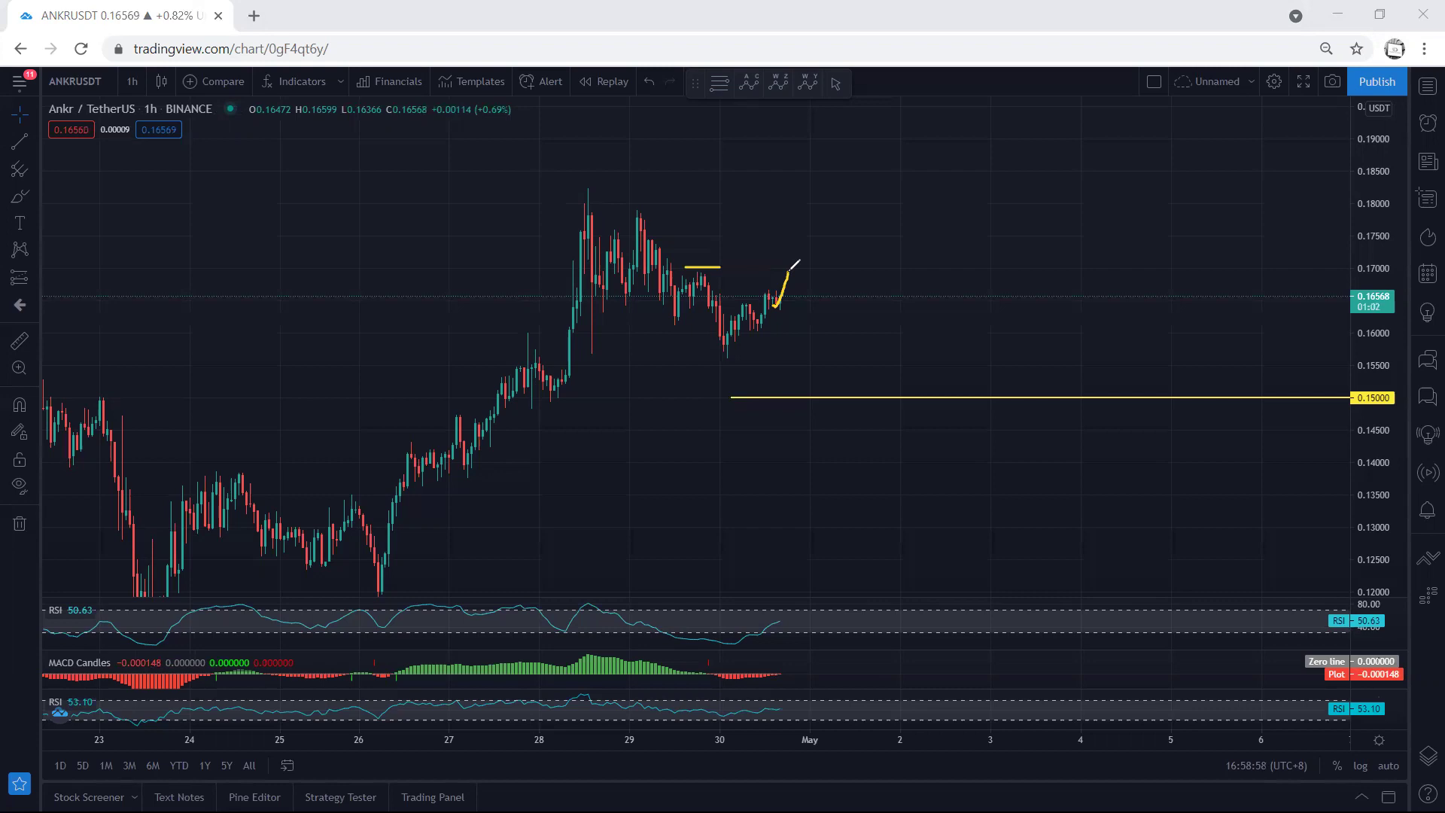
key(Delete)
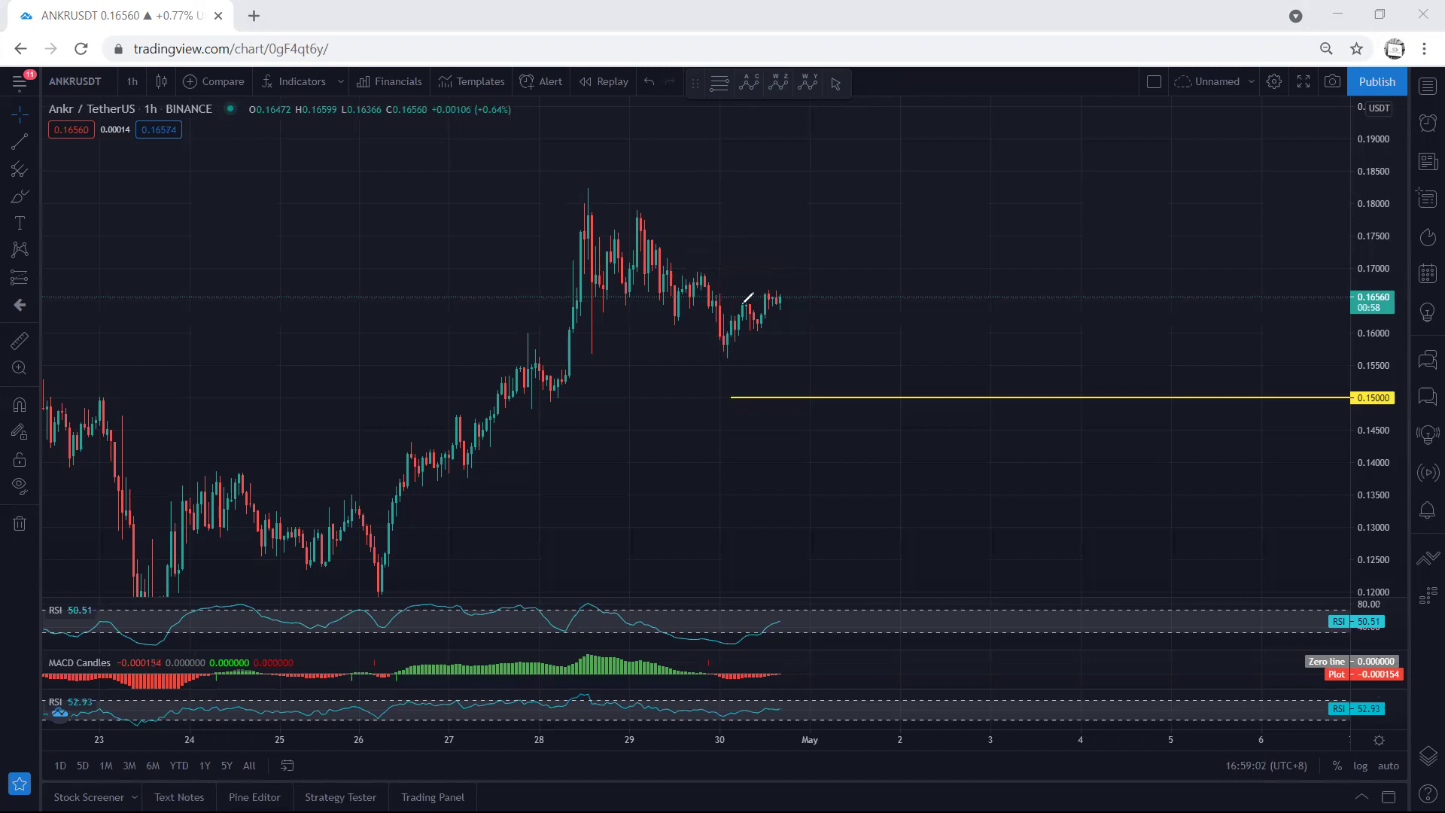
drag(552, 151, 551, 280)
Step: Reveal the 0.22000 level and circle the 0.19900 and 0.22000 levels in yellow, then clear them
drag(1360, 237, 1359, 316)
drag(866, 329, 877, 366)
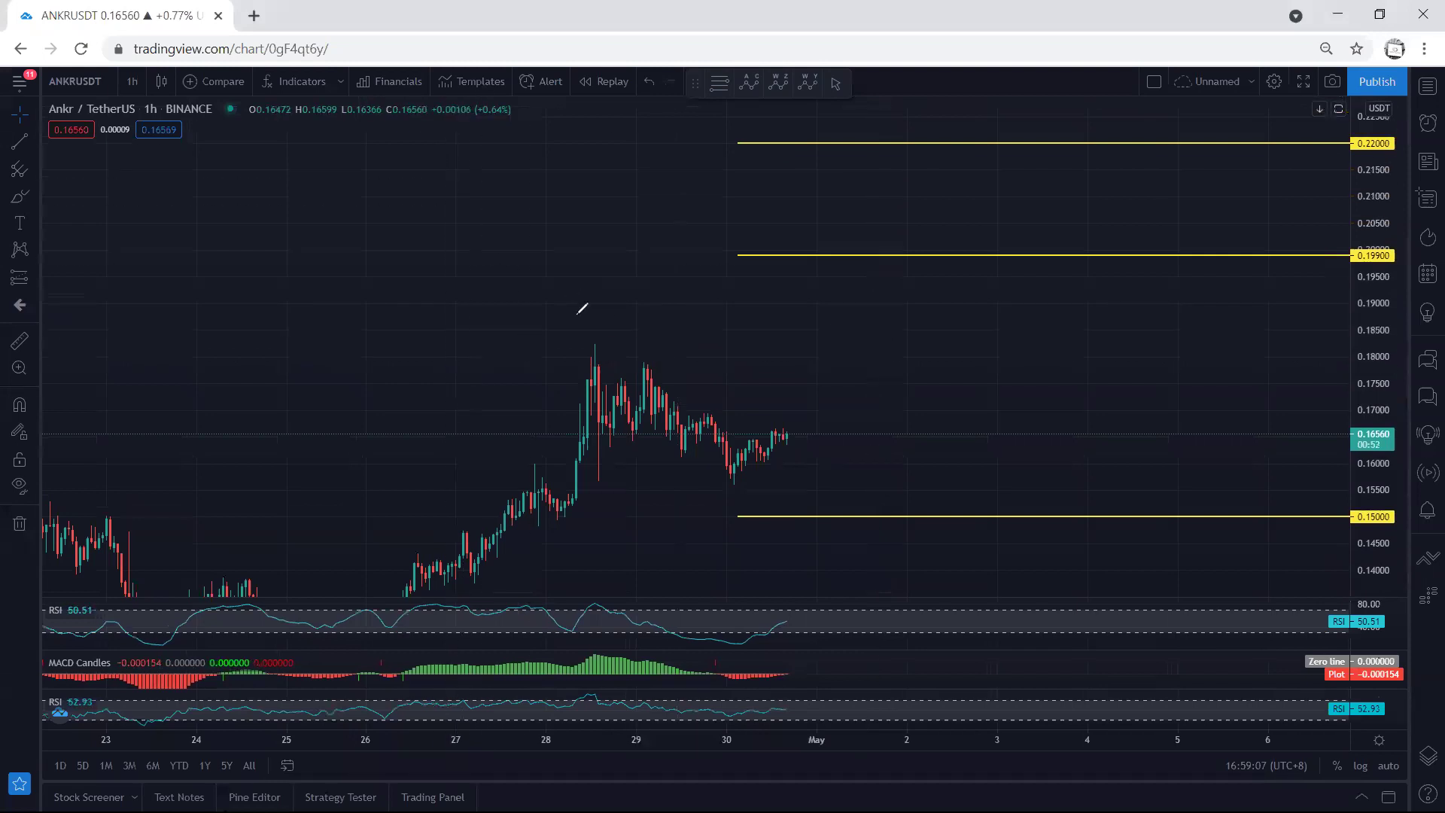
drag(579, 342, 638, 343)
drag(899, 268, 878, 262)
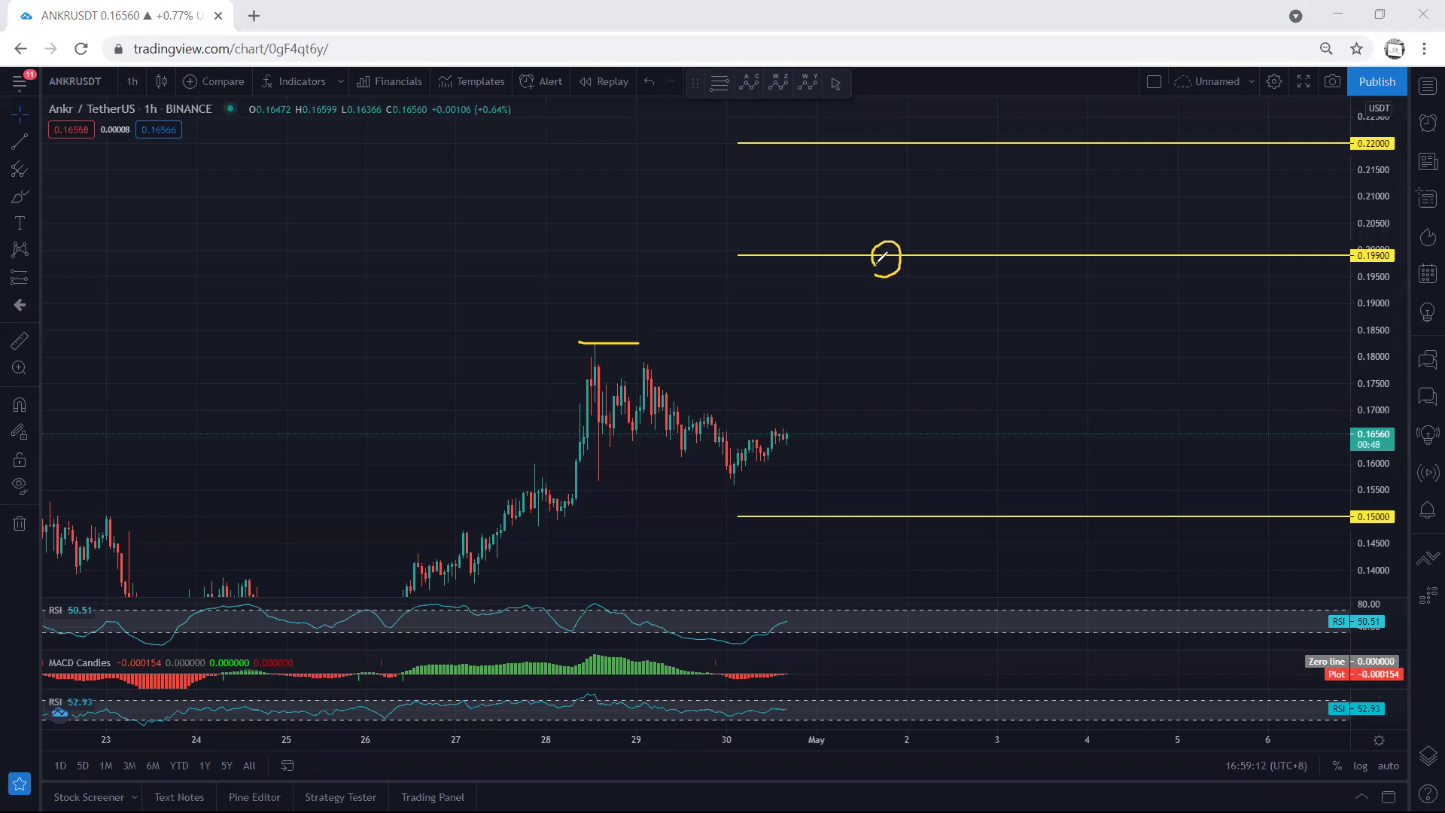
mouse_move(890, 146)
mouse_down()
mouse_move(896, 116)
mouse_move(885, 139)
mouse_up()
key(ctrl+shift+6)
Step: Sketch a yellow path dipping toward 0.15 before rallying, then clear it
mouse_move(751, 449)
mouse_down()
mouse_move(752, 471)
mouse_move(796, 444)
mouse_move(783, 422)
mouse_move(731, 457)
mouse_move(745, 474)
mouse_move(796, 438)
mouse_move(826, 483)
mouse_up()
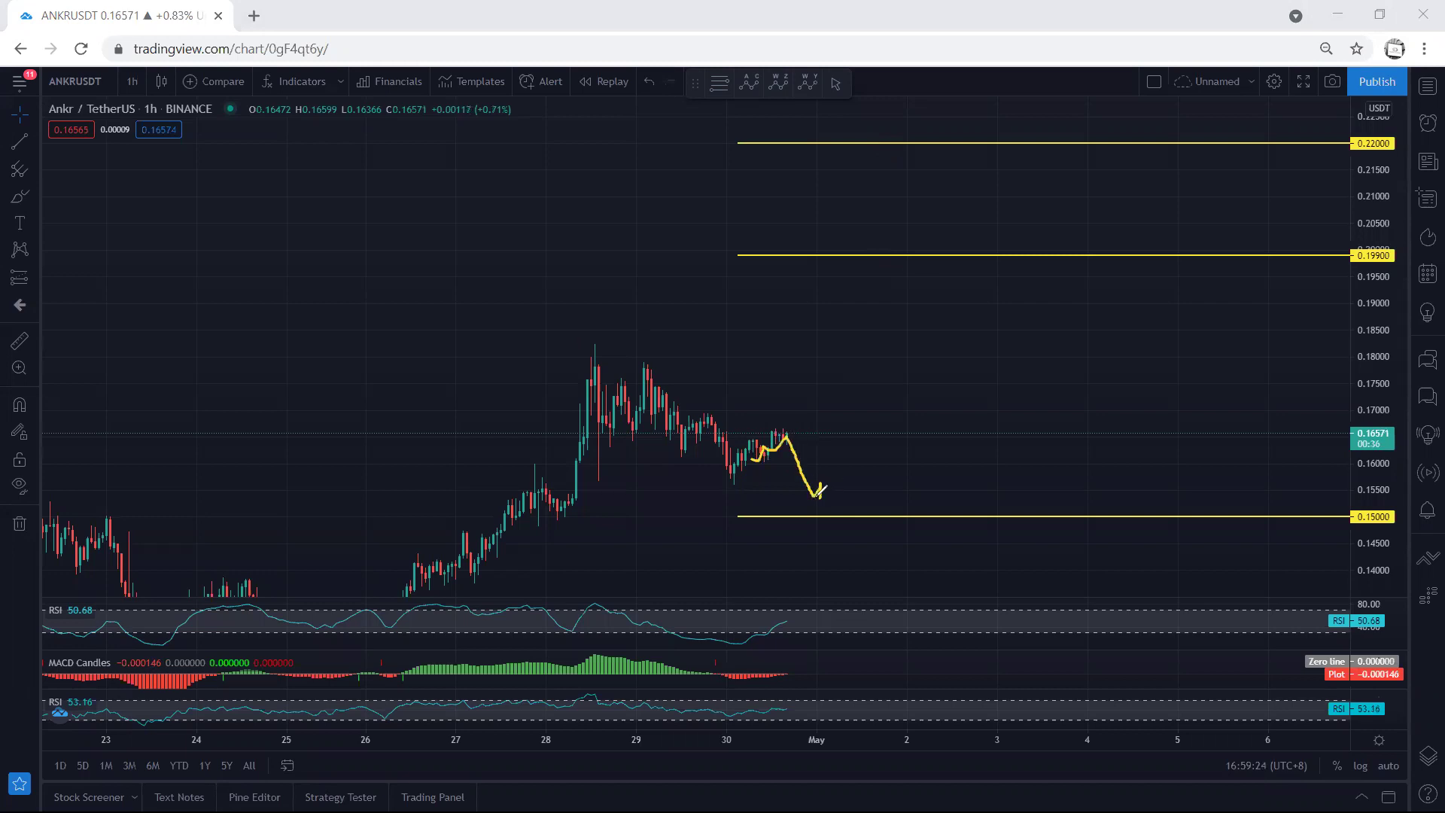
mouse_move(645, 370)
mouse_down()
mouse_move(819, 495)
mouse_move(886, 331)
mouse_move(894, 353)
mouse_up()
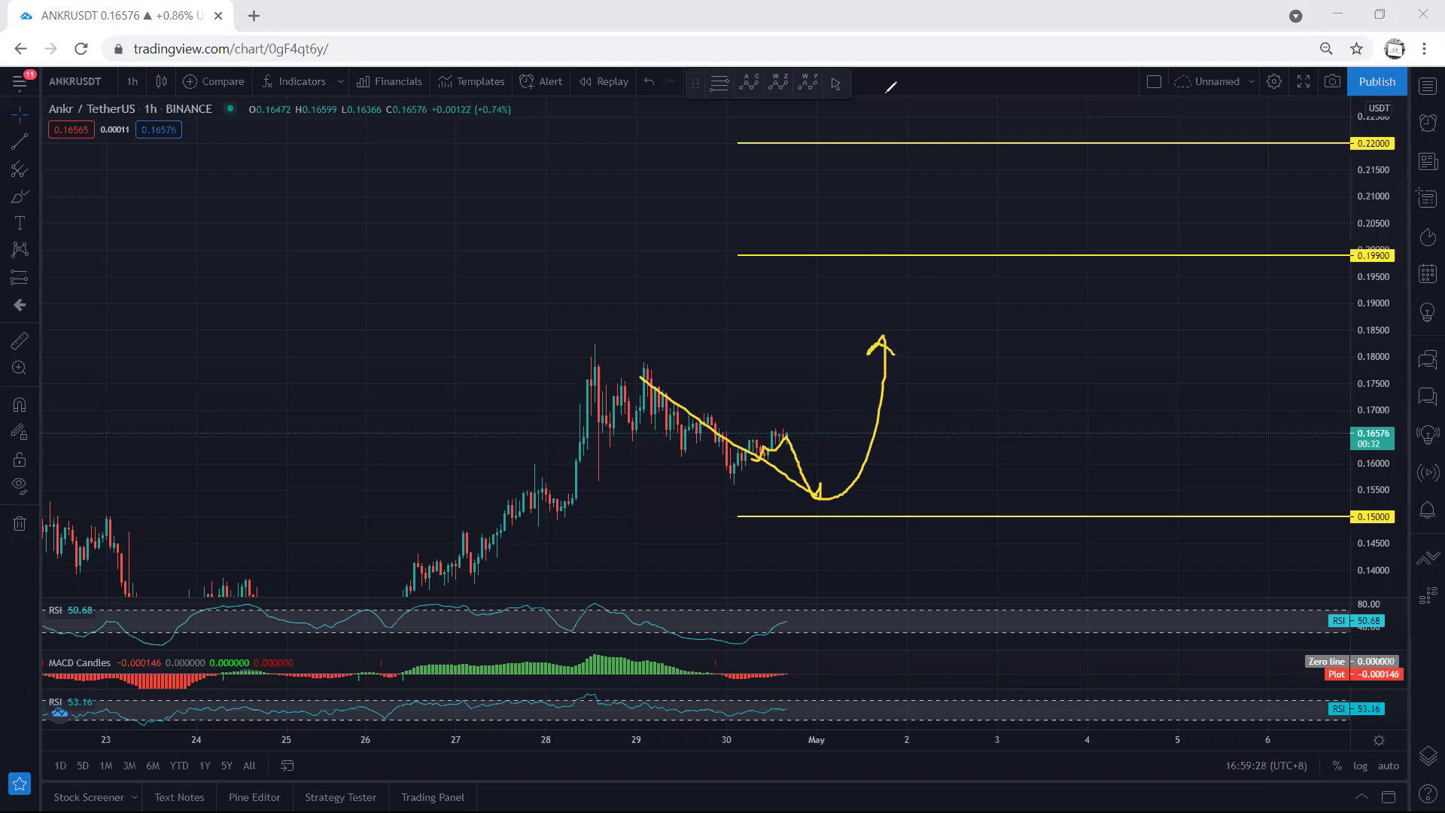
key(Escape)
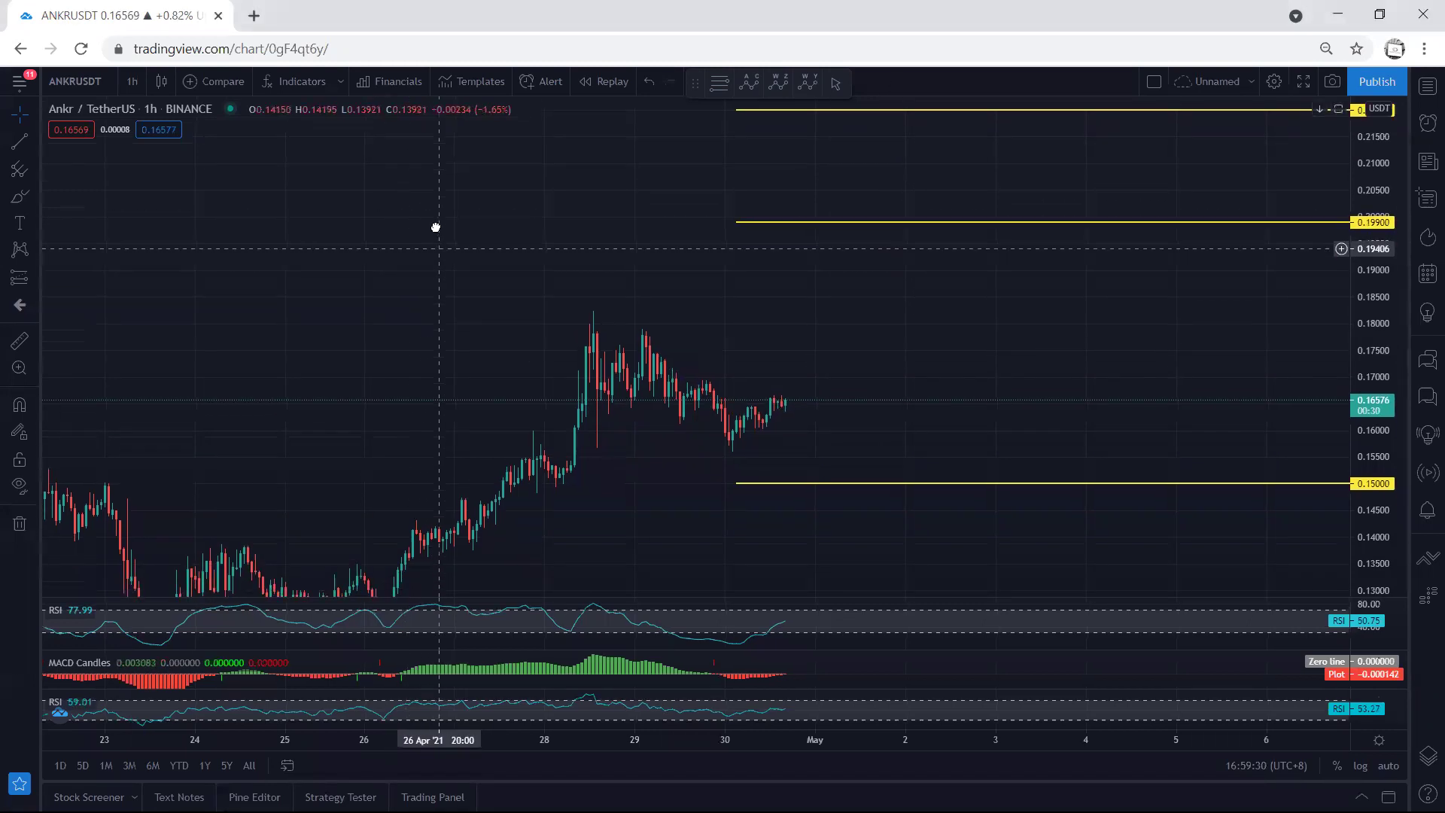